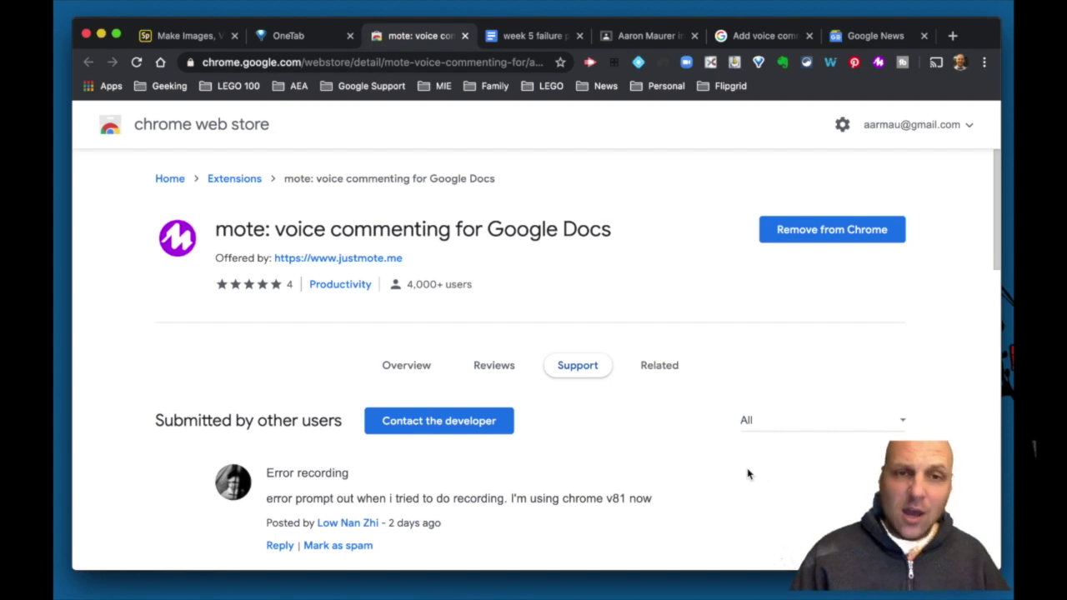
Step: View the list of installed browser extensions, and read the mote extension's overview description in the Chrome Web Store
click(806, 63)
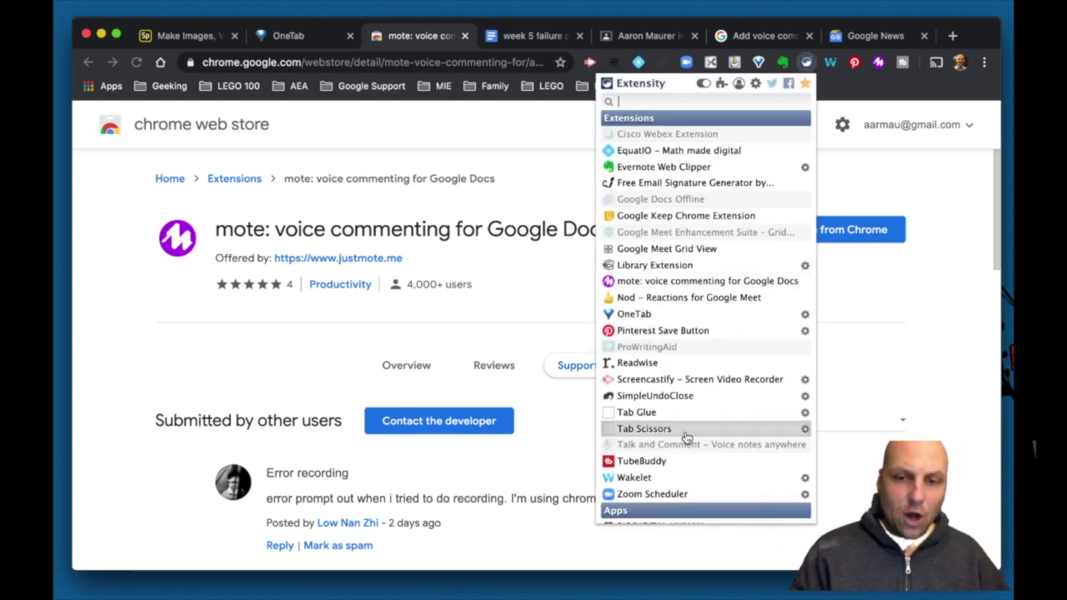
click(901, 357)
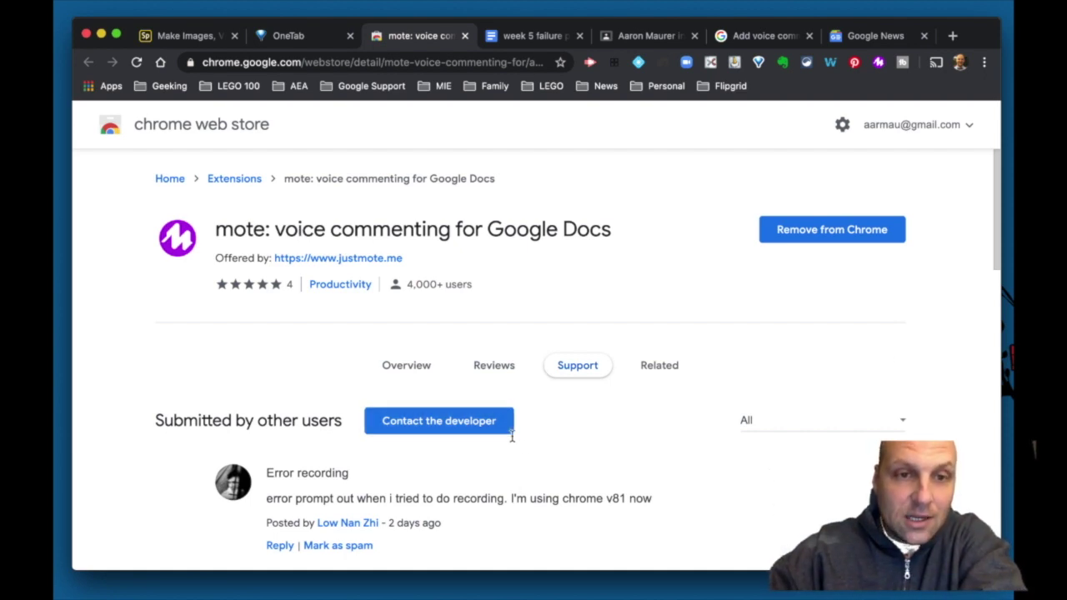
click(403, 372)
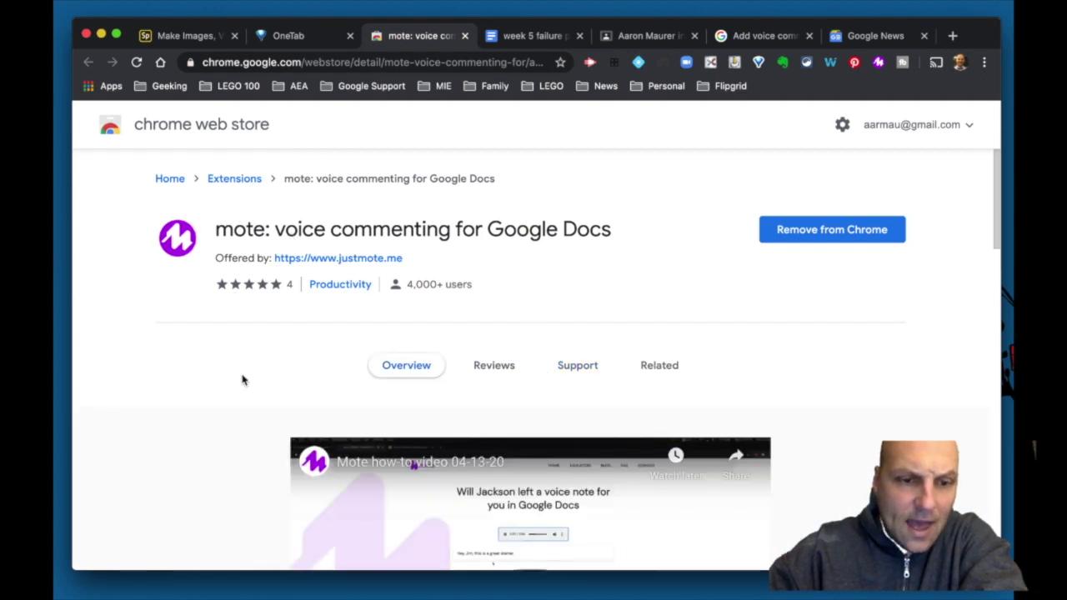
scroll(242, 380, down, 5)
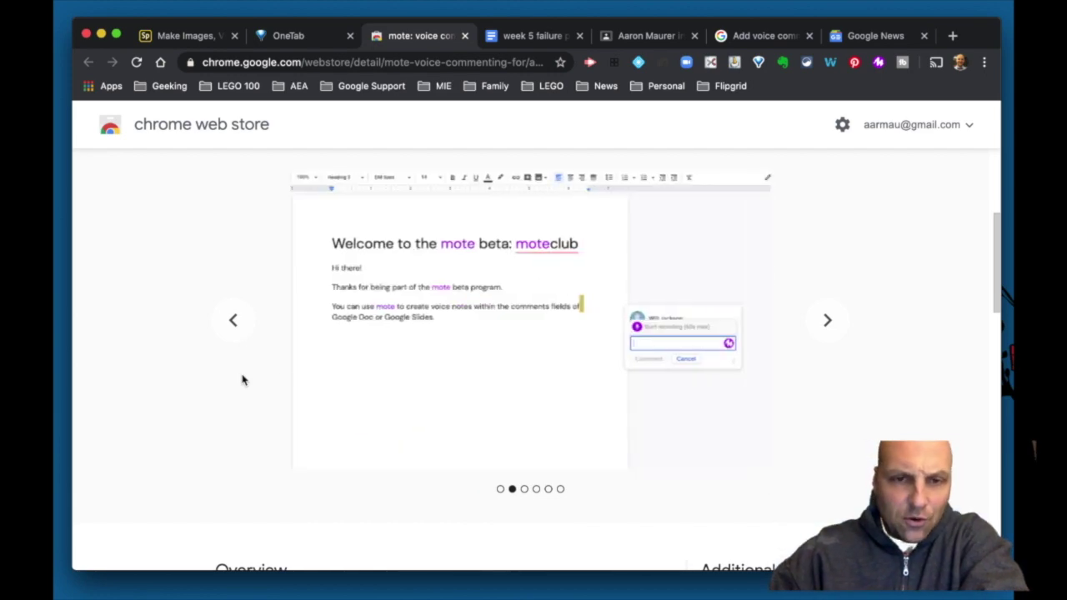
scroll(435, 410, down, 5)
scroll(436, 410, down, 4)
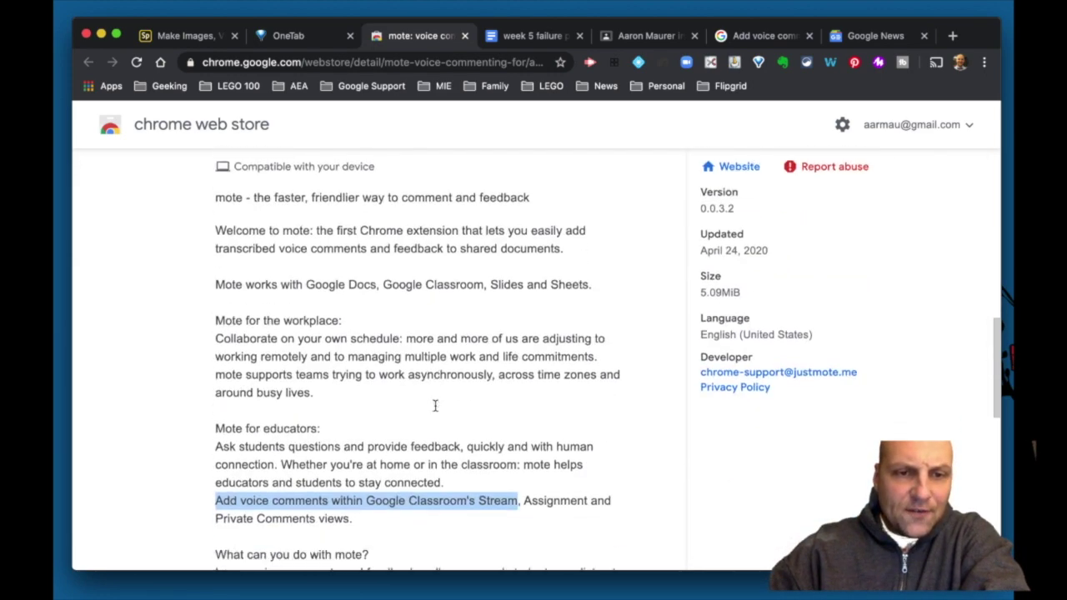
click(452, 335)
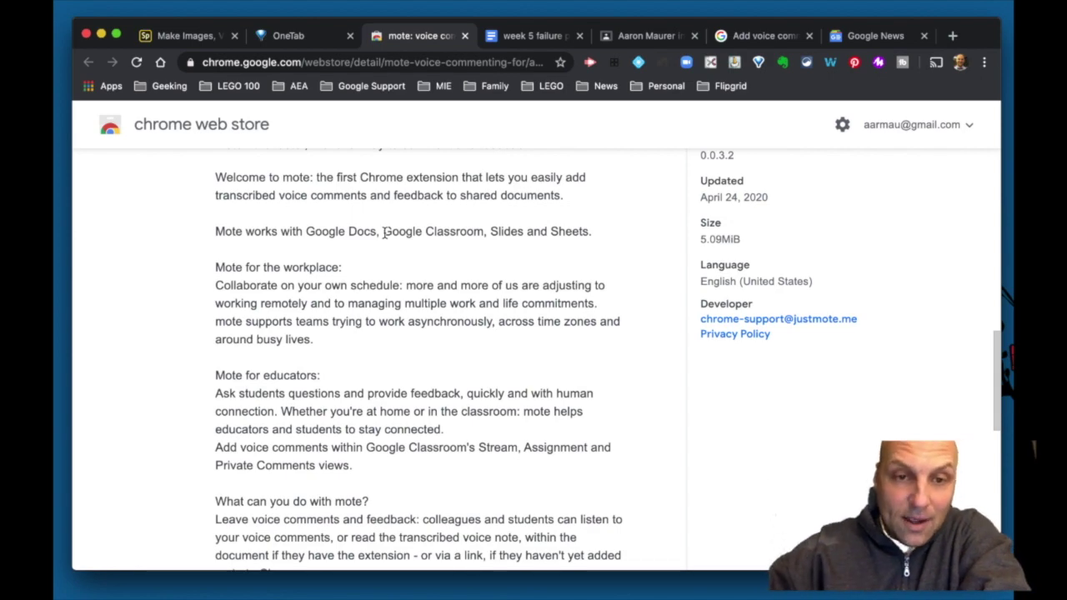
scroll(385, 232, up, 5)
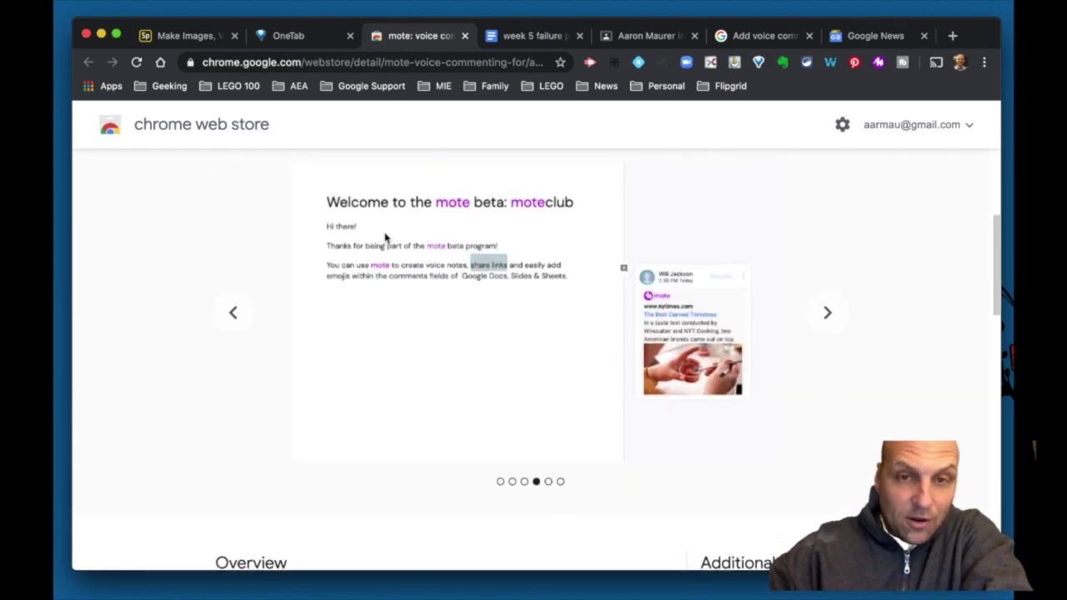
scroll(385, 235, up, 2)
Step: Switch to the "week 5 failure post" document, reload it, and check the reply field of the "Talking Point 2" comment
click(531, 36)
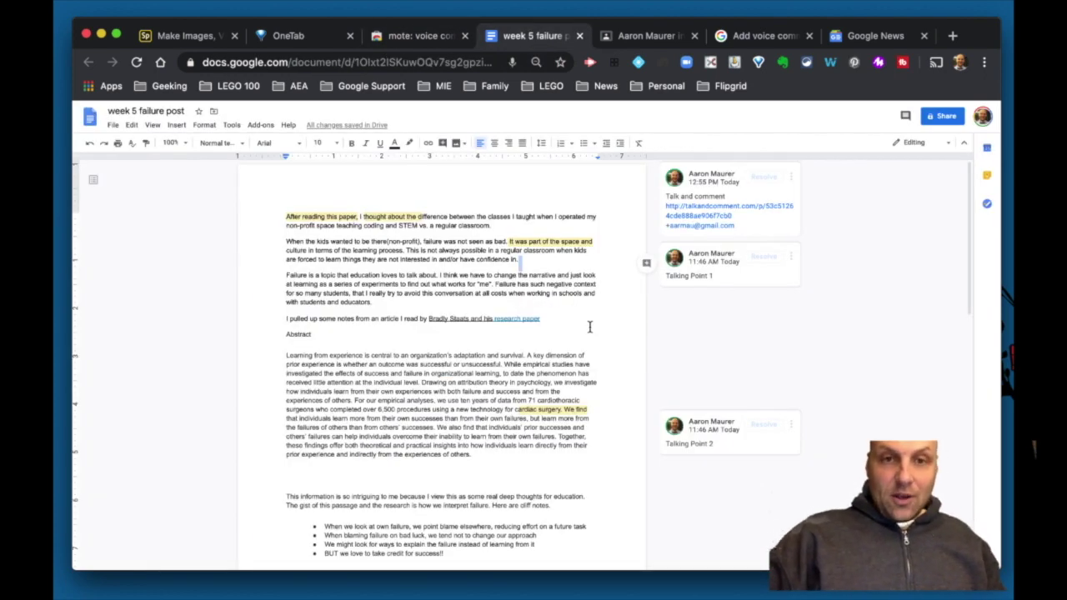
click(137, 62)
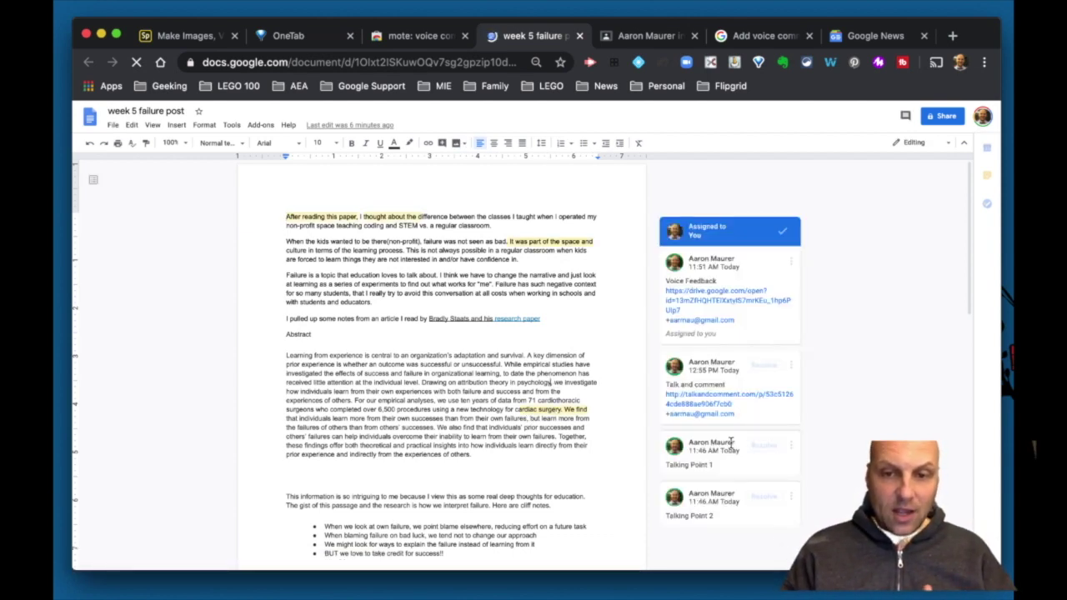
scroll(746, 417, down, 1)
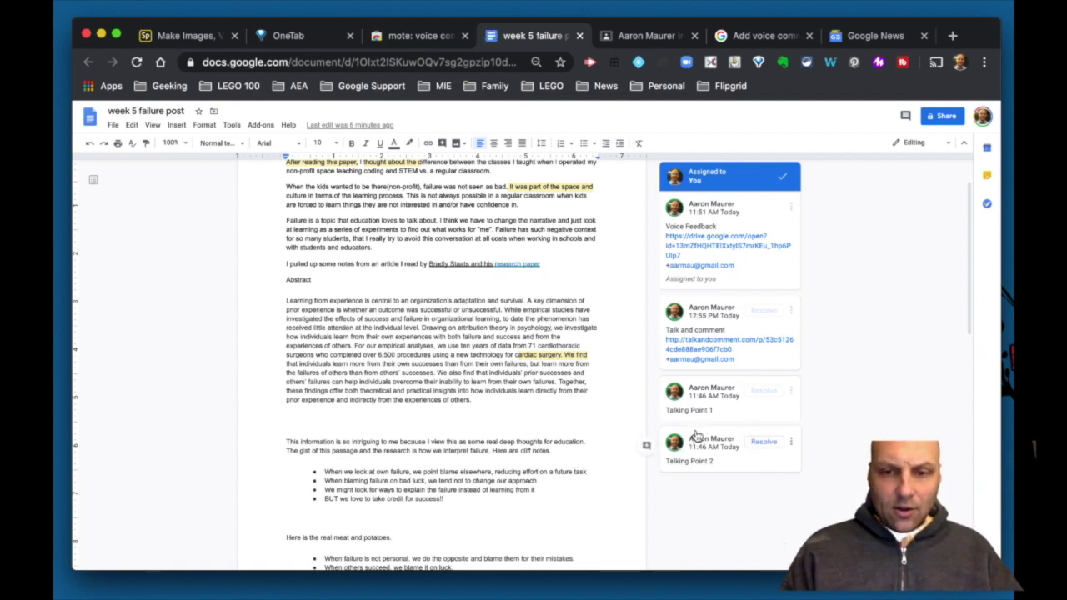
click(696, 437)
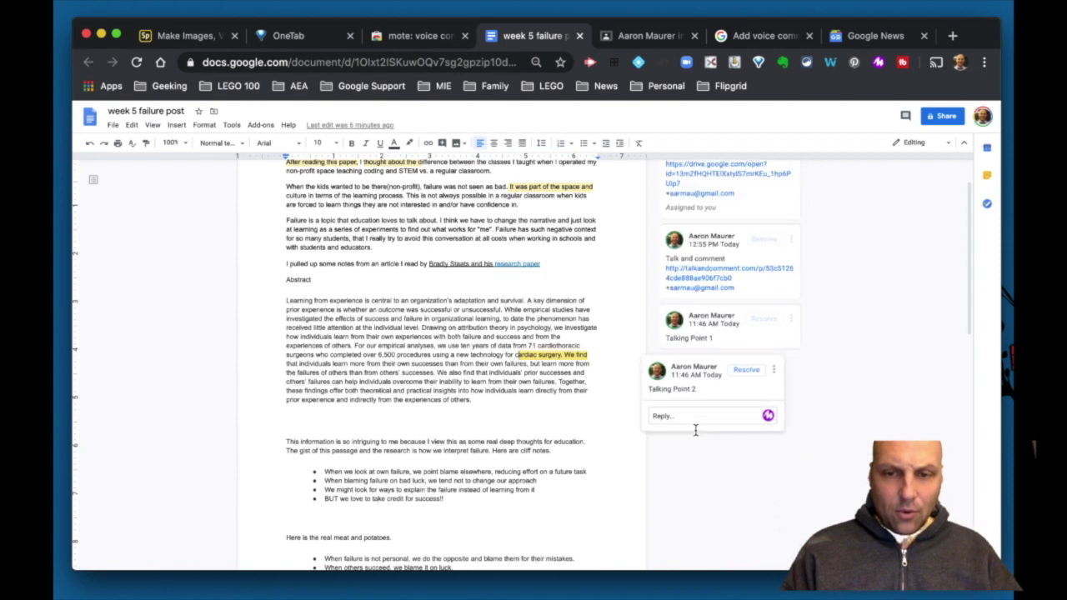
click(718, 451)
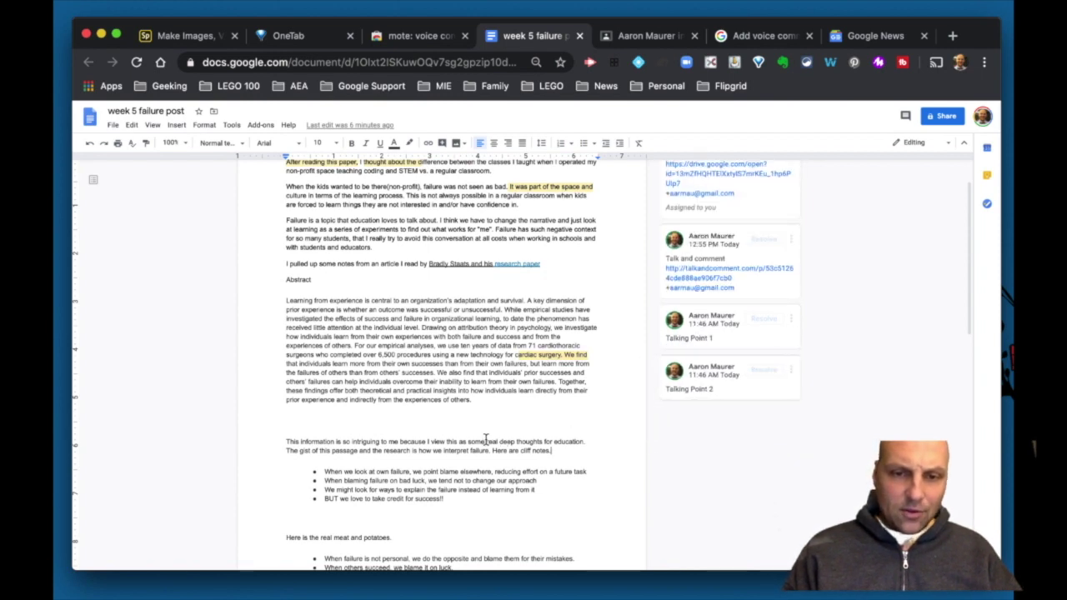
Step: Add a comment on "real deep thoughts for education" and record a short mote voice note in it
drag(485, 440, 580, 442)
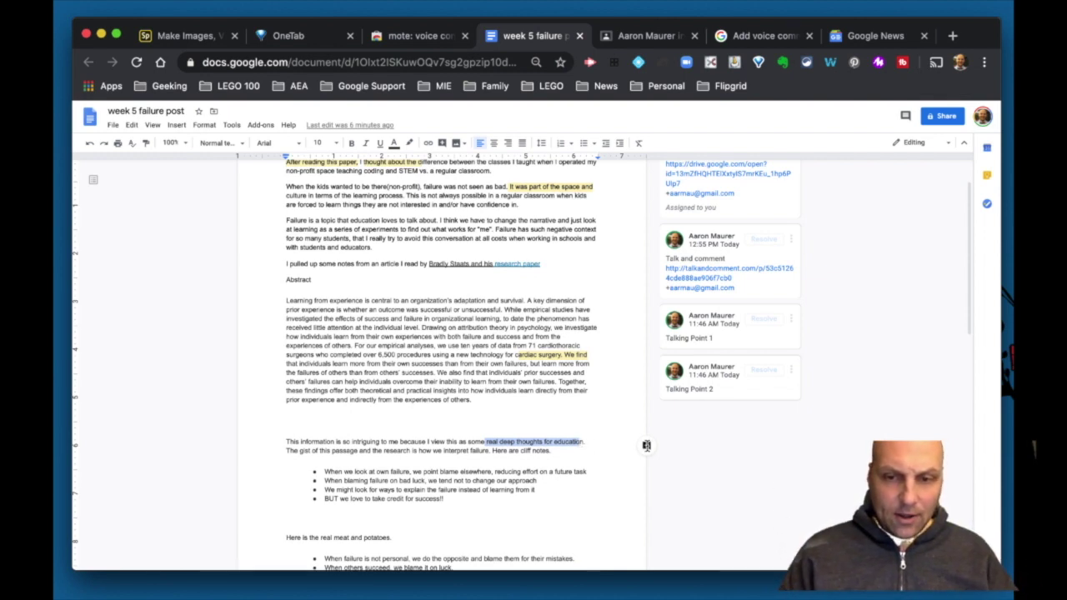
click(646, 446)
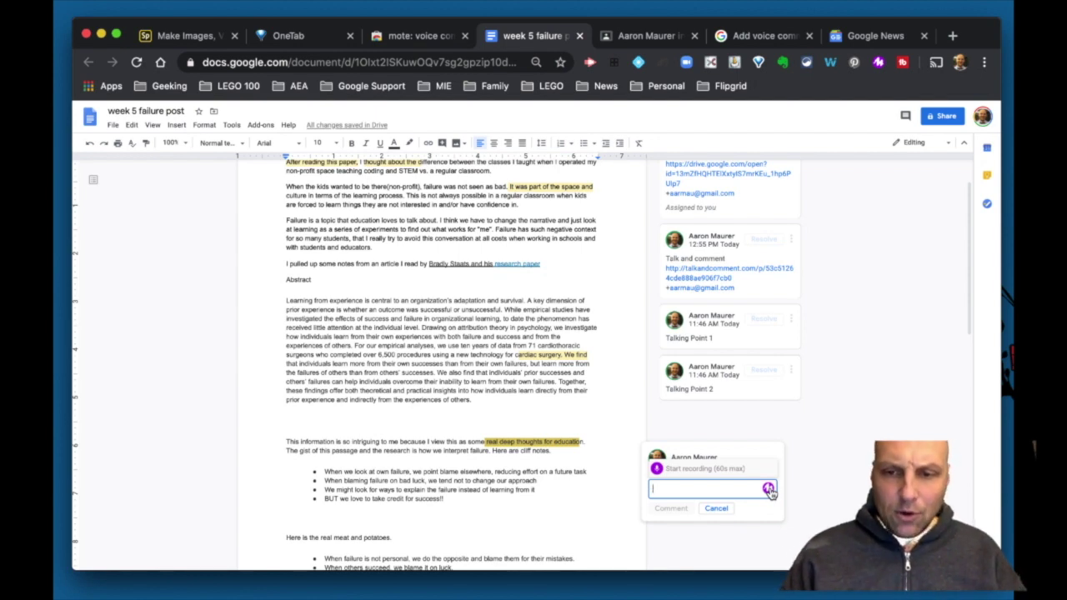
click(769, 490)
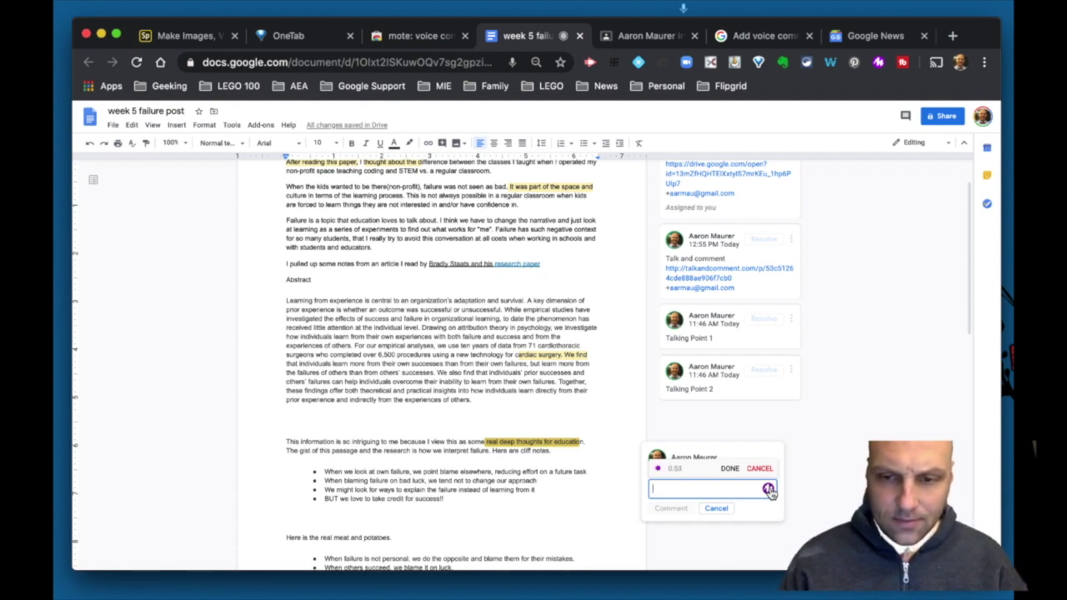
click(768, 490)
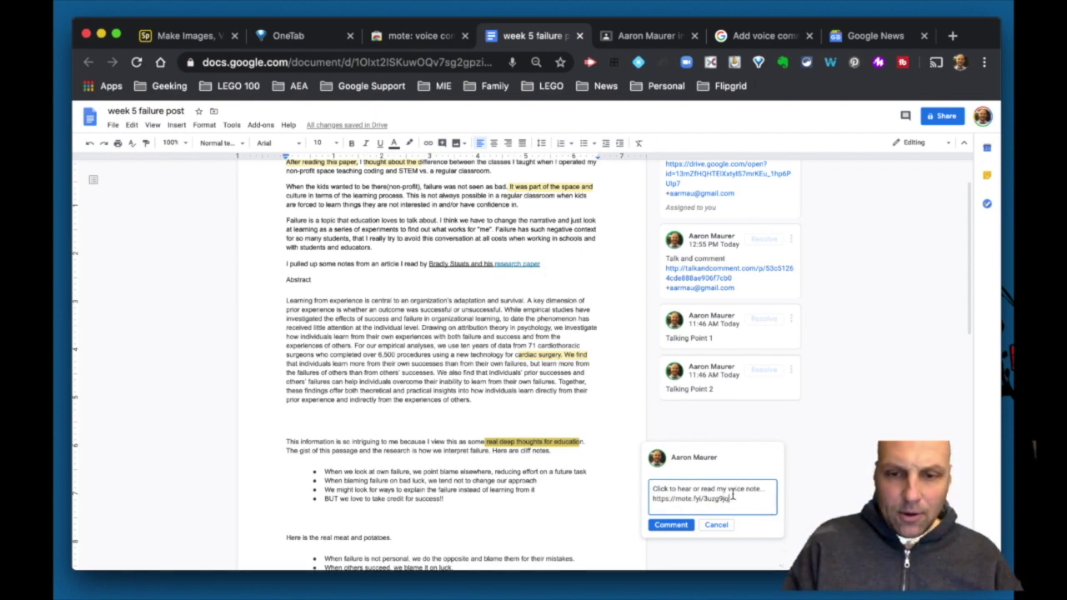
Step: Mention the document owner's e-mail on a new line under the voice note link and post the comment
key(Return)
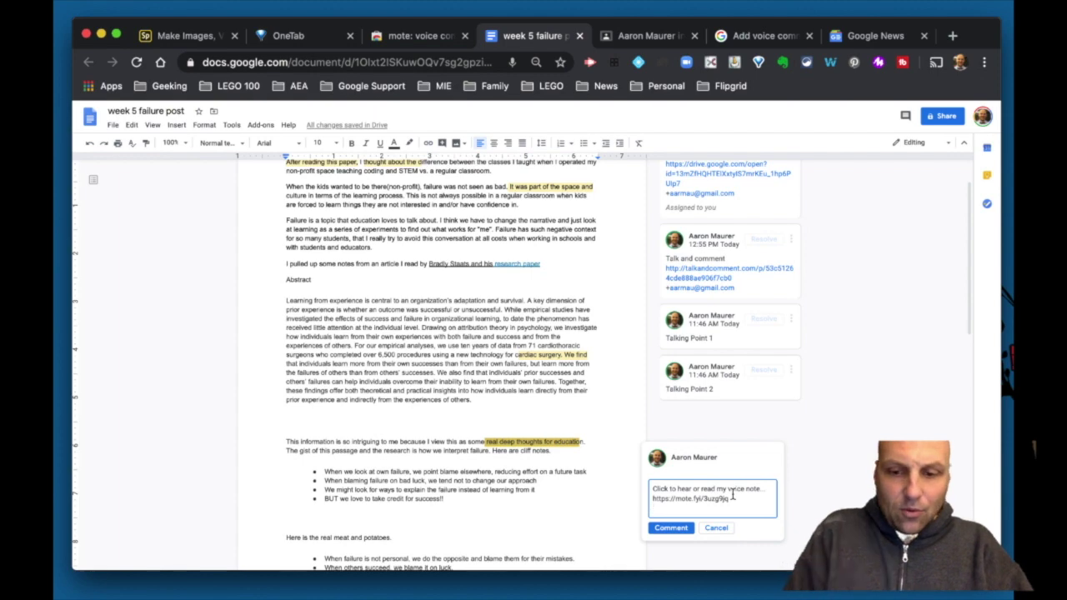
text(+aaron)
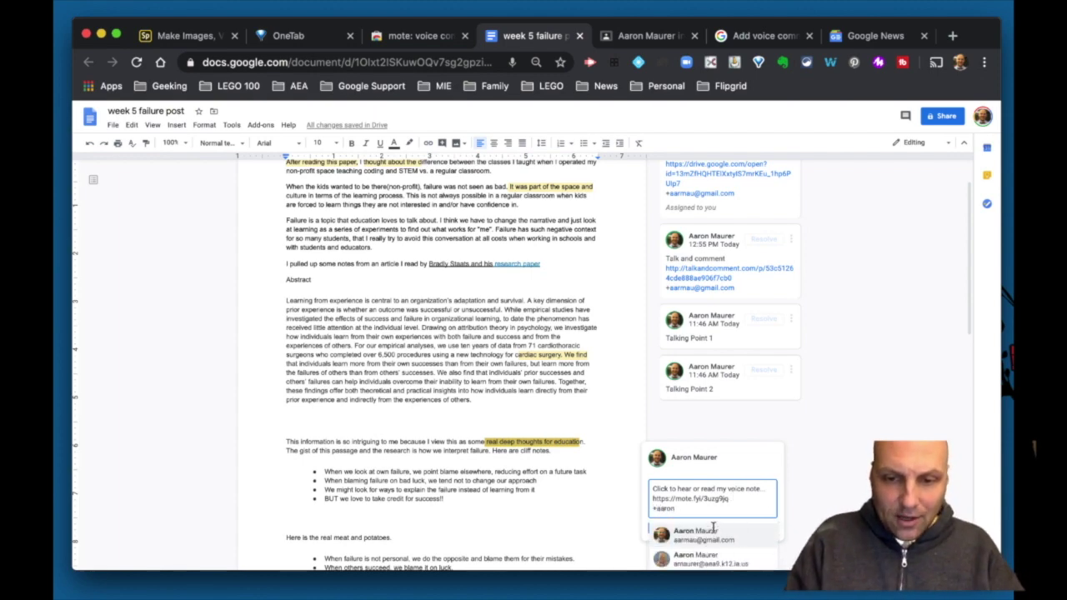
click(708, 534)
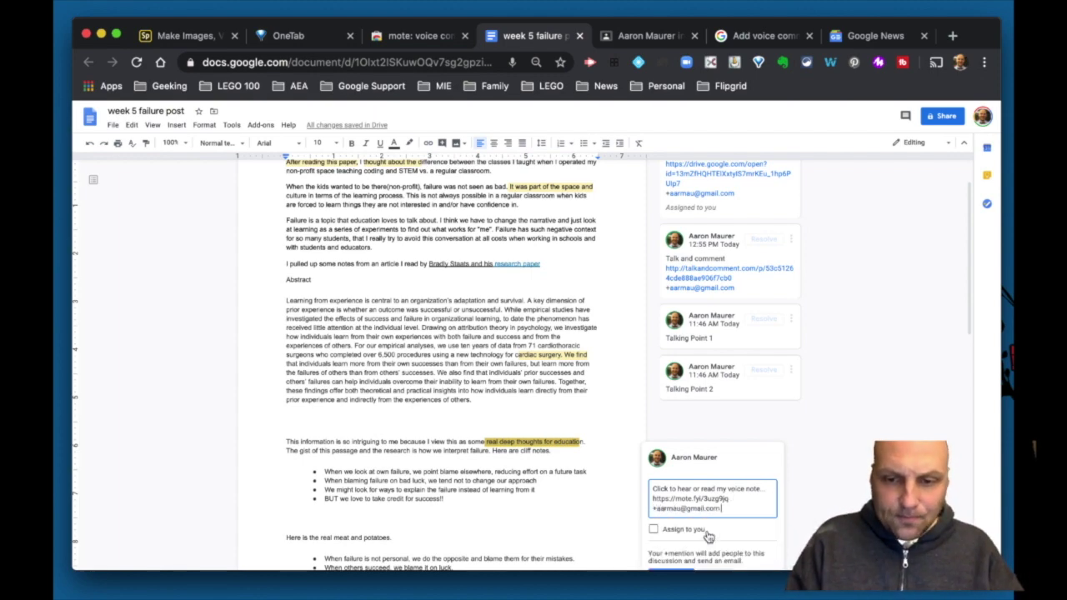
scroll(708, 534, down, 2)
click(679, 499)
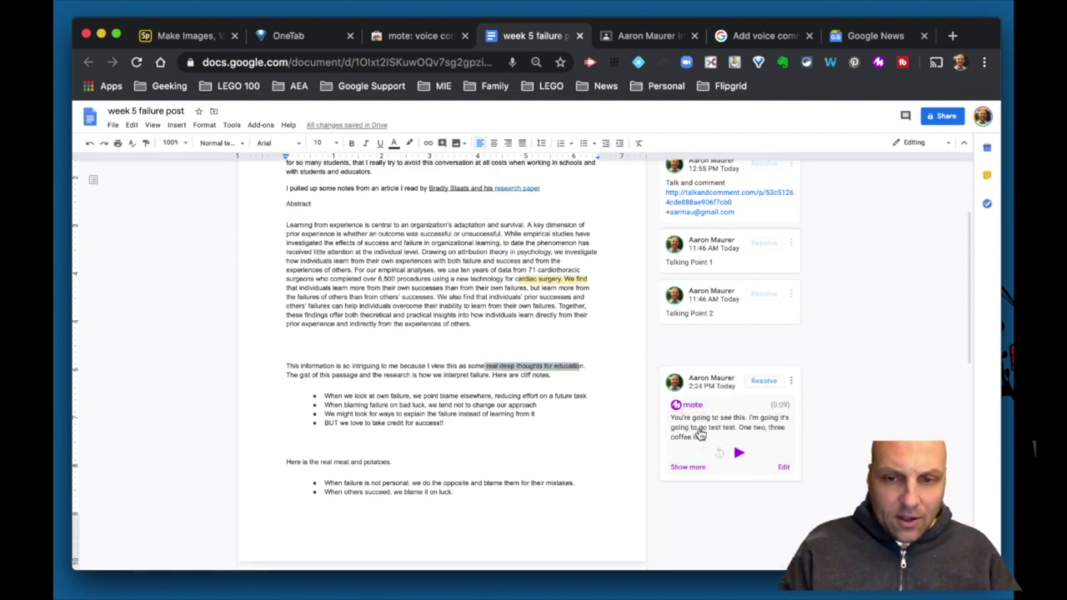
Step: Play back the posted voice note and view its editable transcript without changing it
click(739, 454)
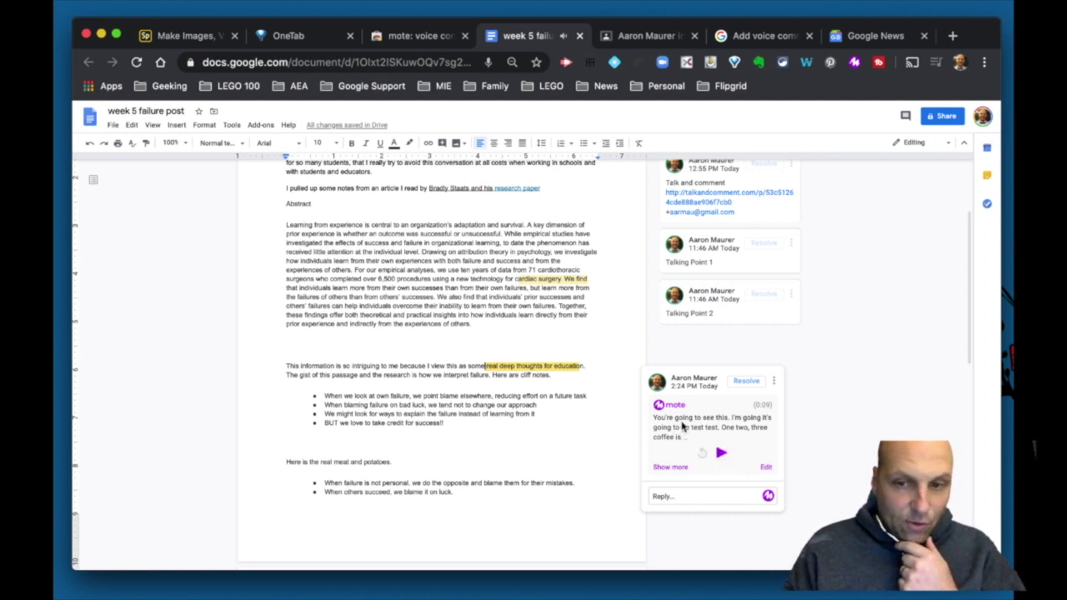
click(765, 467)
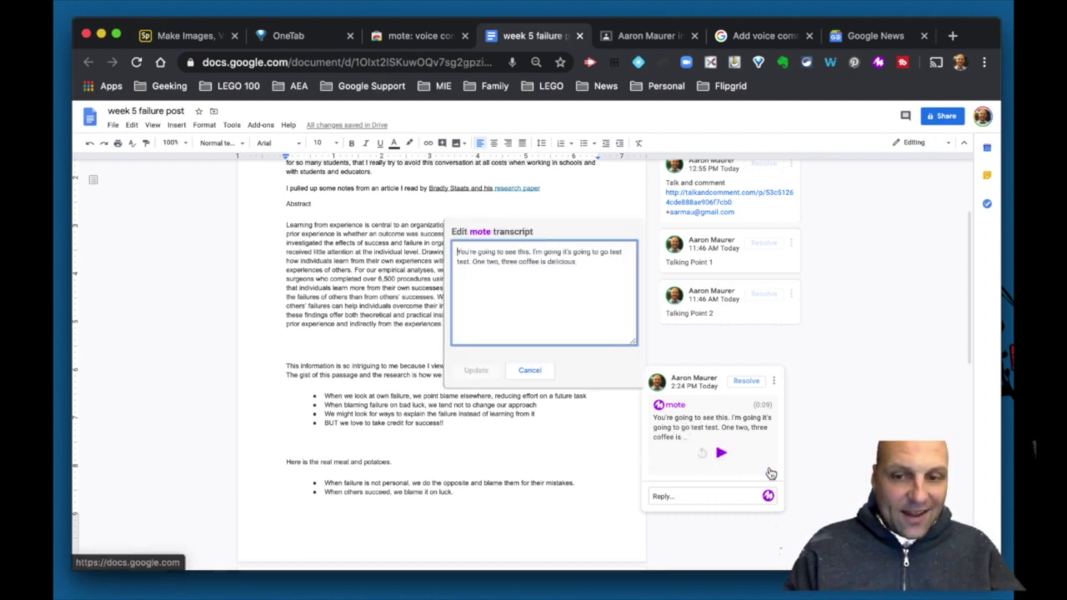
click(529, 370)
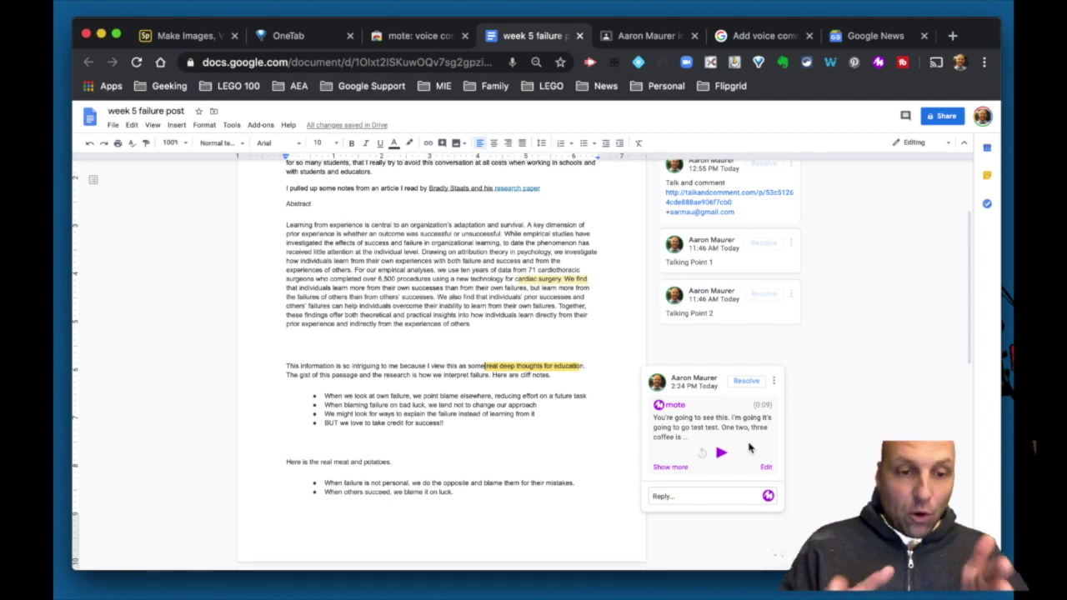
Step: Switch to Google Classroom and open the student's work details for the "Level 1 Checklist" assignment
click(638, 40)
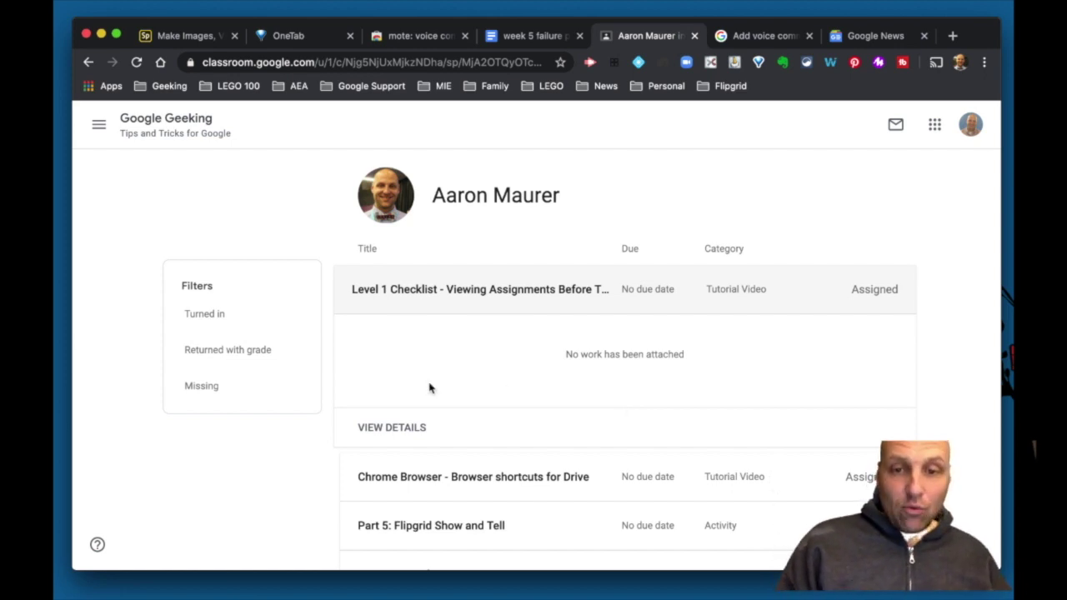
scroll(559, 342, down, 1)
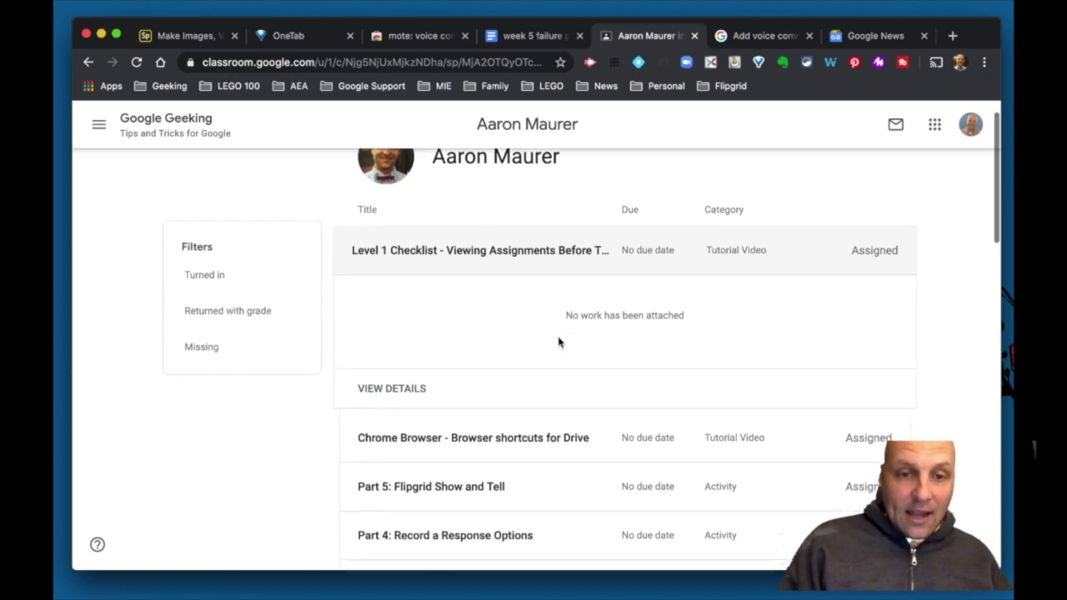
click(393, 389)
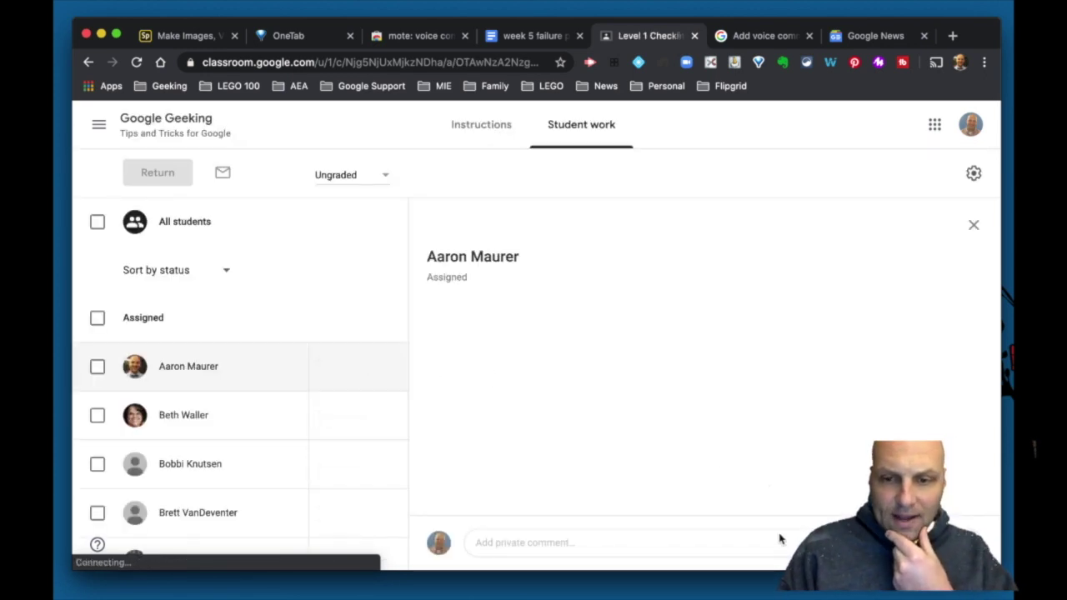
Step: Record a mote voice note as a private comment on the student's assignment and post it
click(775, 542)
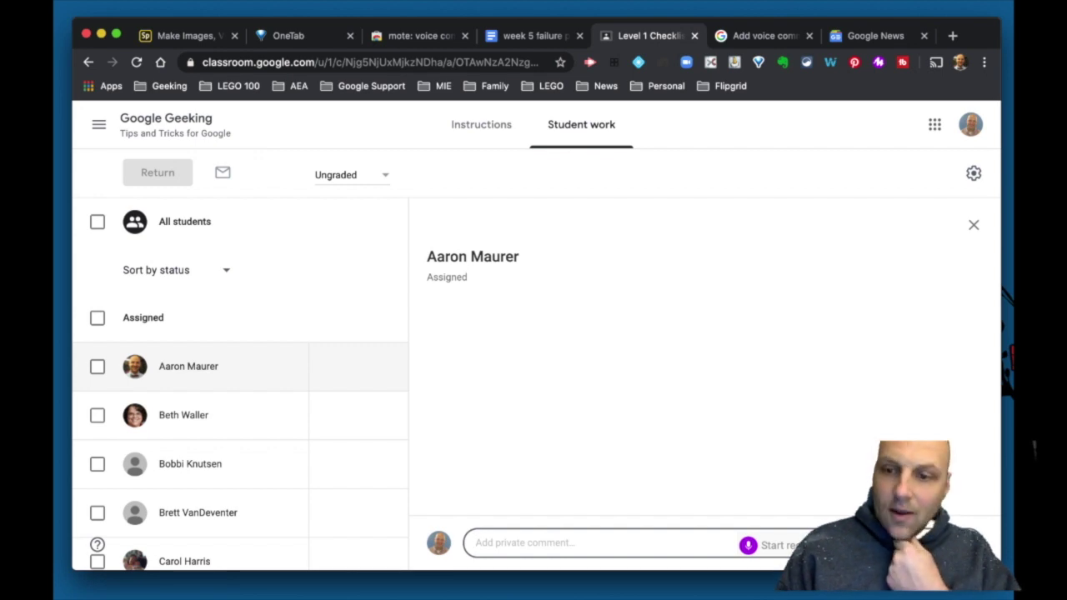
click(767, 546)
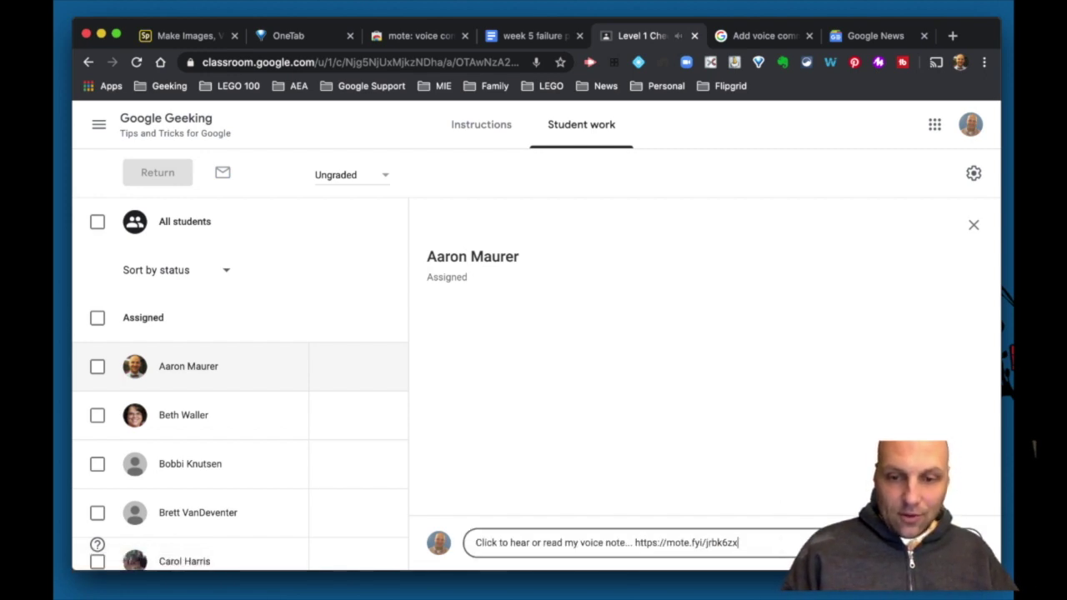
click(598, 543)
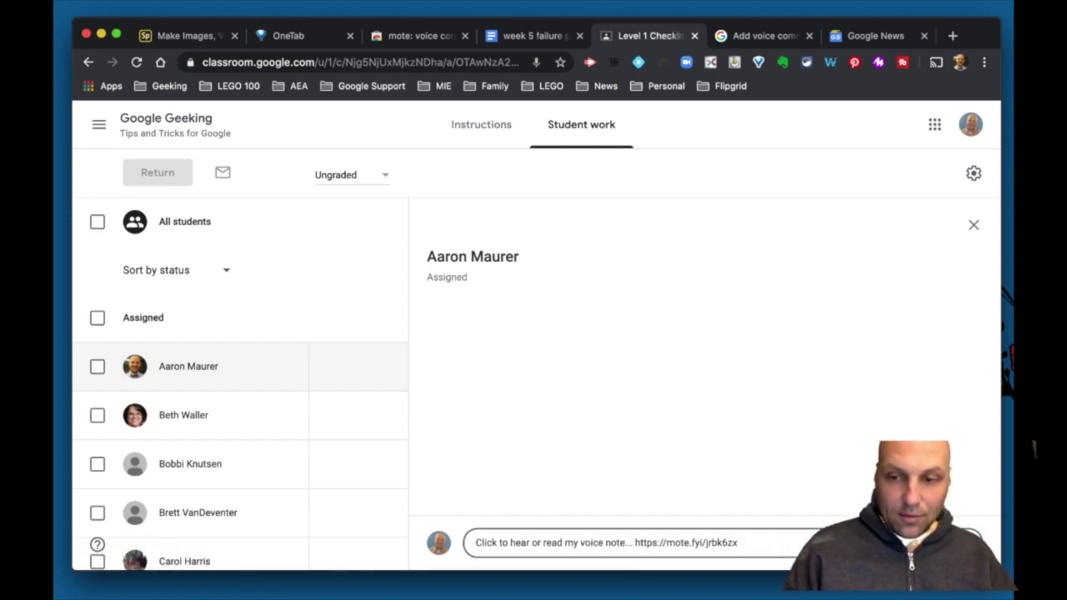
click(755, 522)
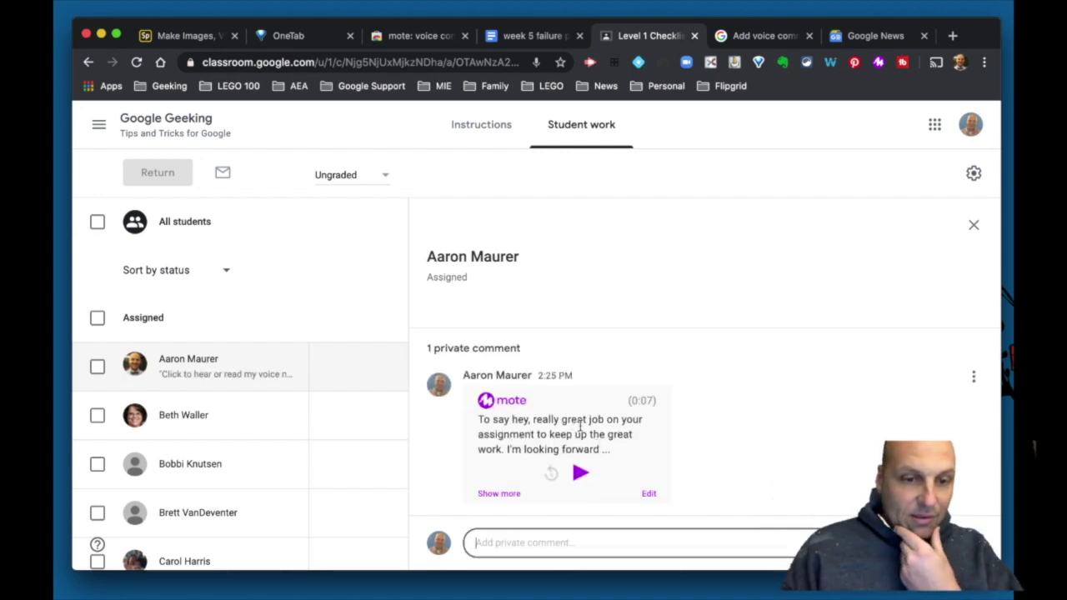
Step: Return to the mote listing in the Chrome Web Store and reread which Google apps it supports
click(529, 36)
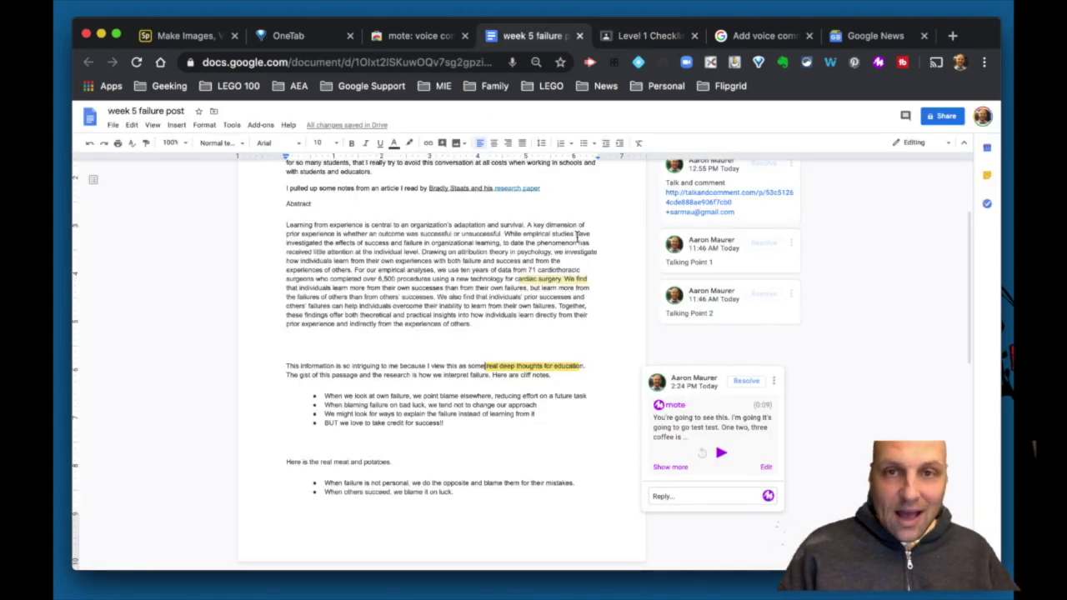
click(421, 37)
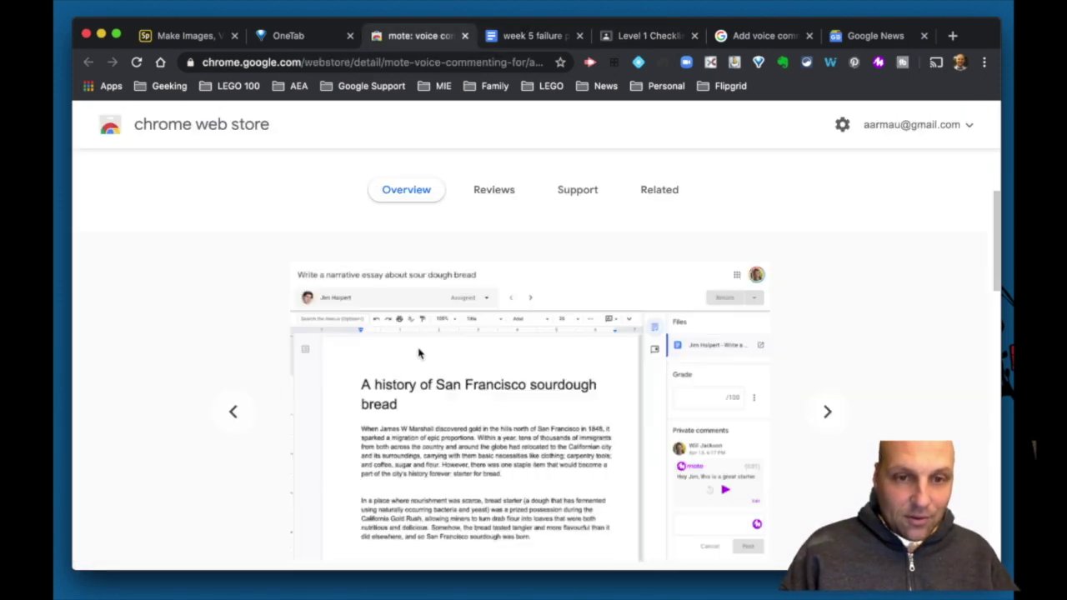
scroll(421, 358, down, 3)
scroll(421, 363, down, 5)
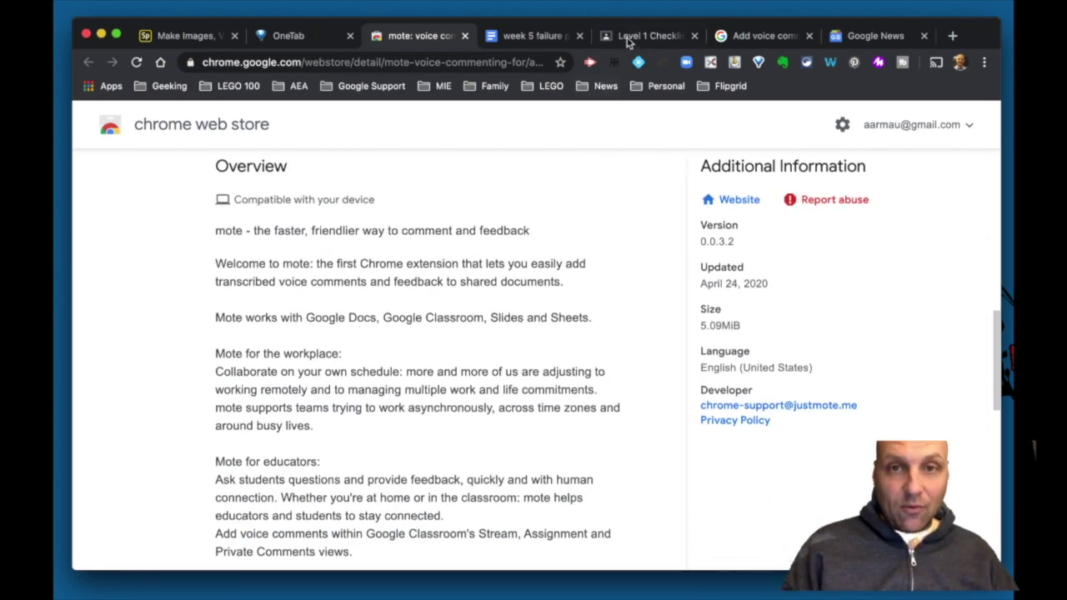
Step: Switch to the "week 5 failure post" document and start a comment on "effort on a future task" in the first bullet
click(534, 36)
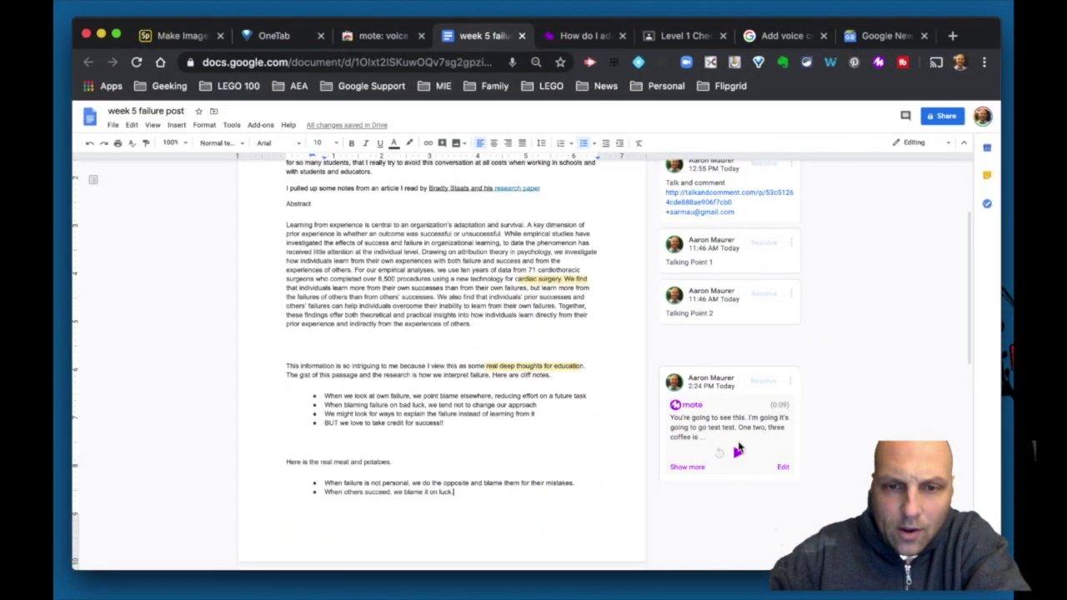
drag(524, 395, 587, 398)
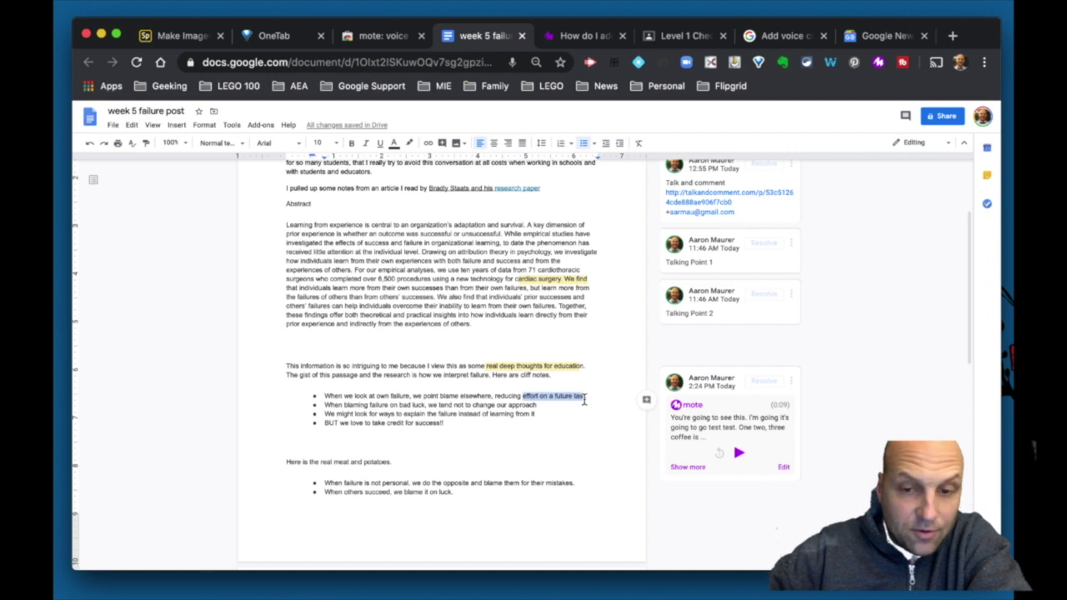
click(646, 403)
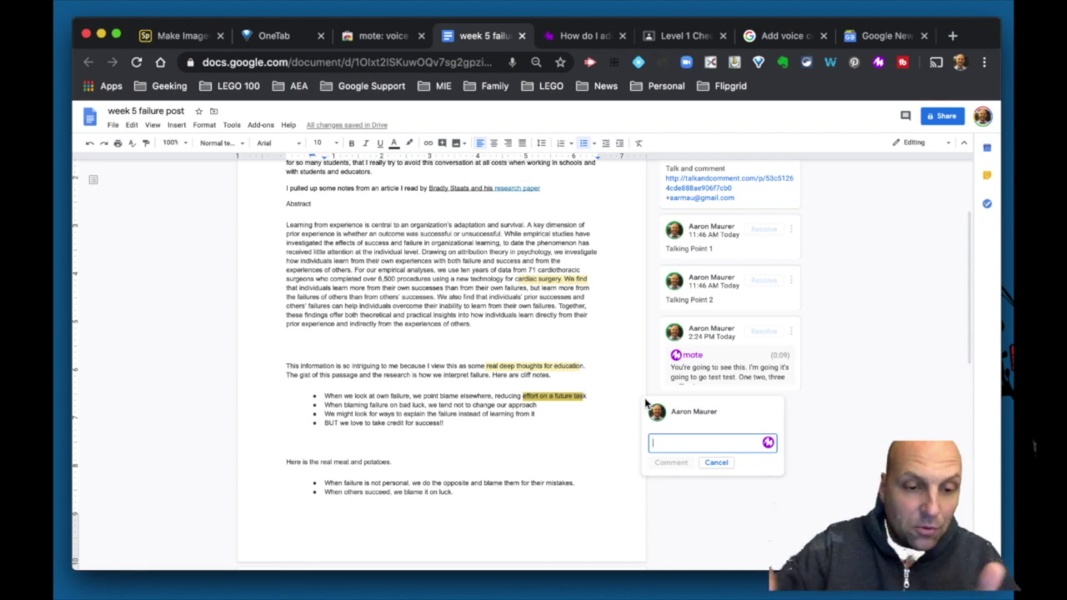
Step: Write "I am so" in the comment and insert the hand emoji using the ":ha" shortcode
text(I am so)
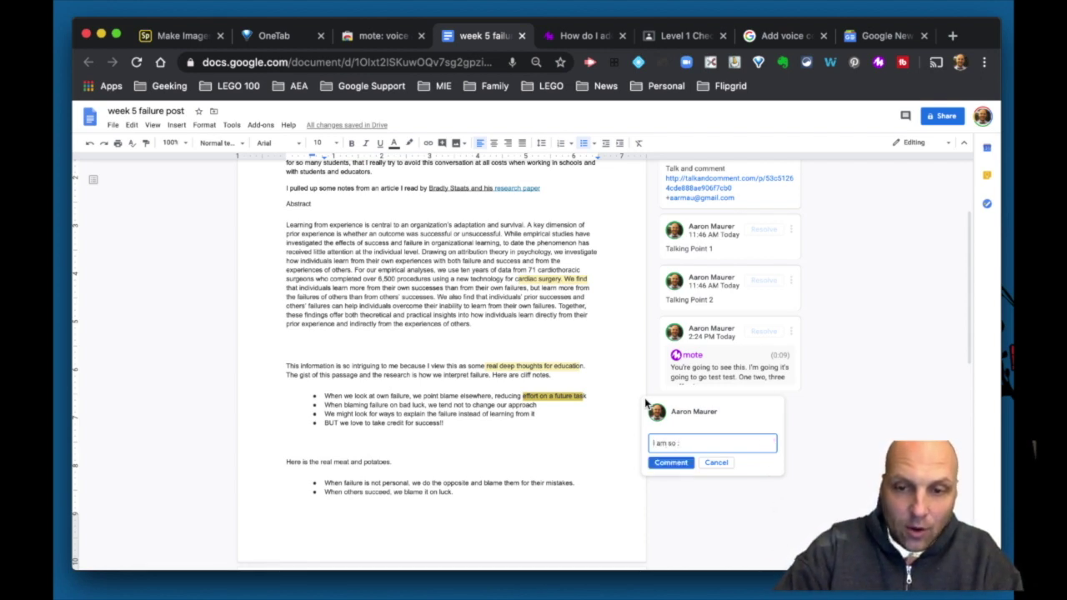
text( :happ)
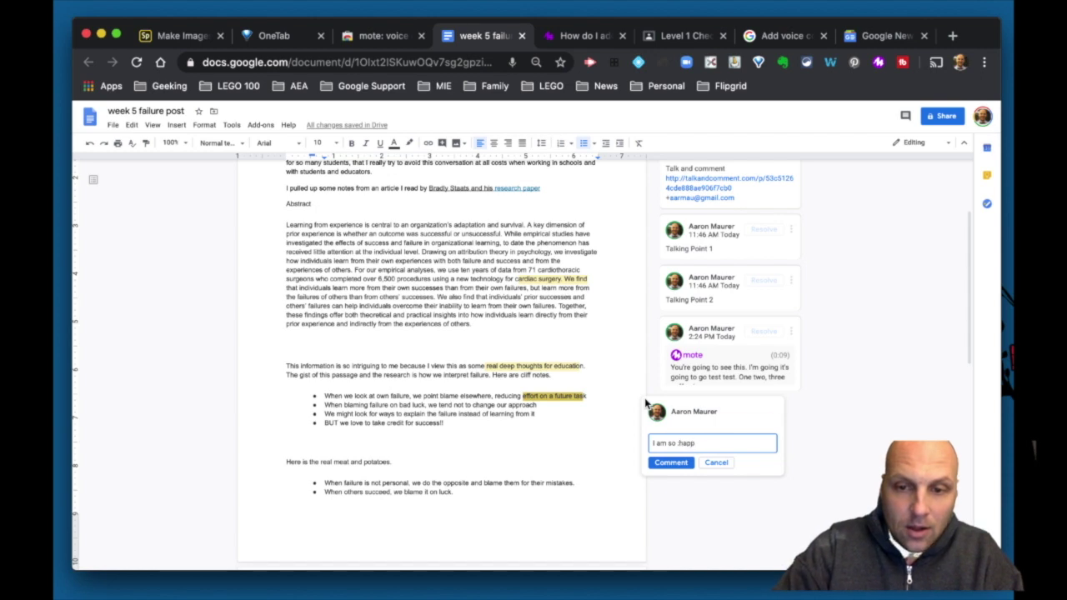
key(BackSpace)
key(BackSpace)
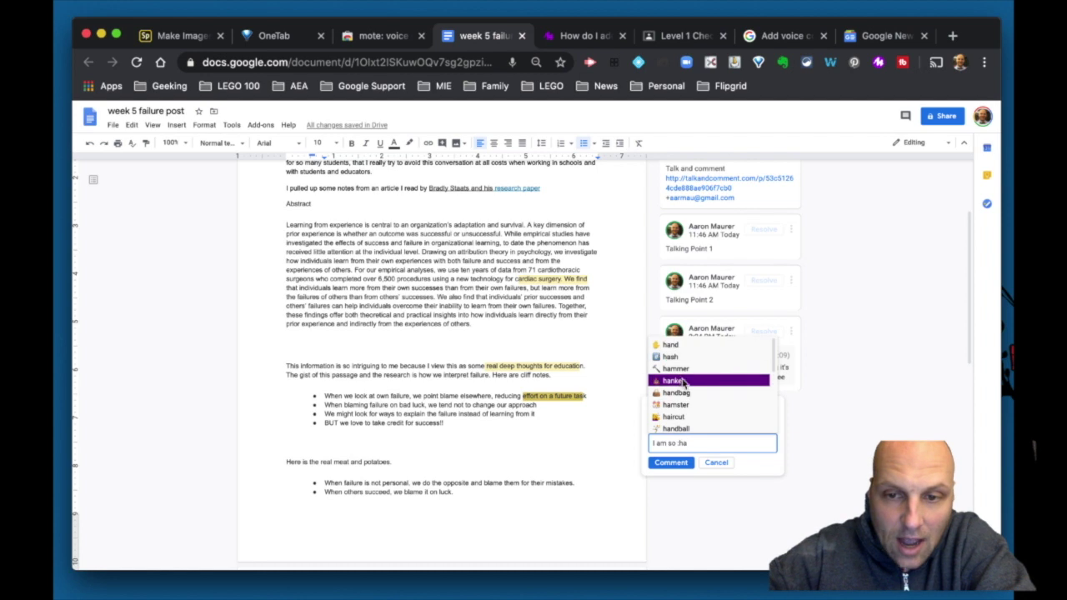
scroll(695, 406, down, 5)
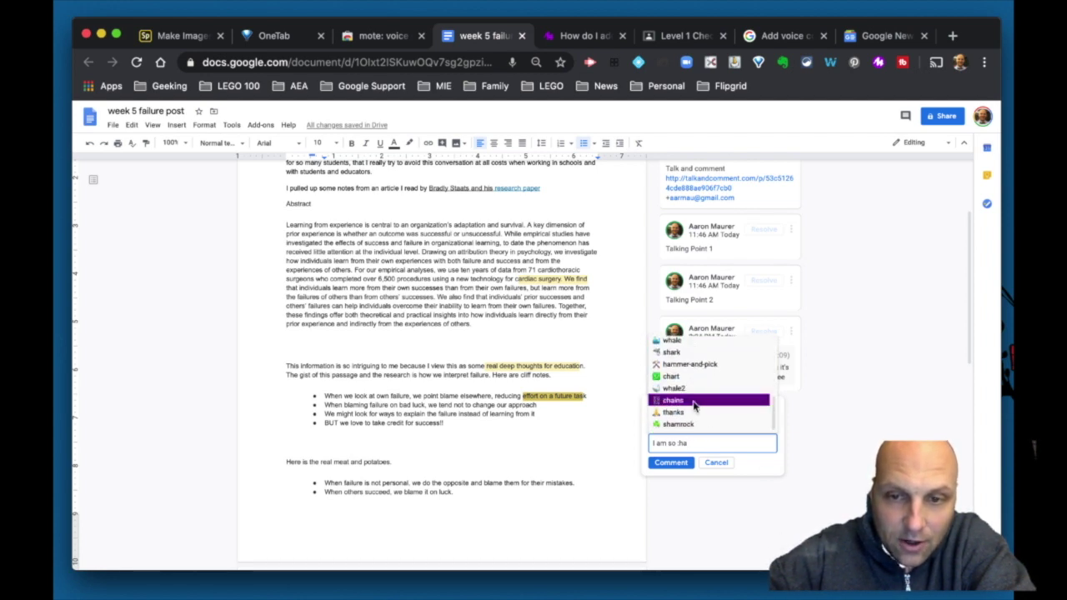
scroll(694, 405, up, 5)
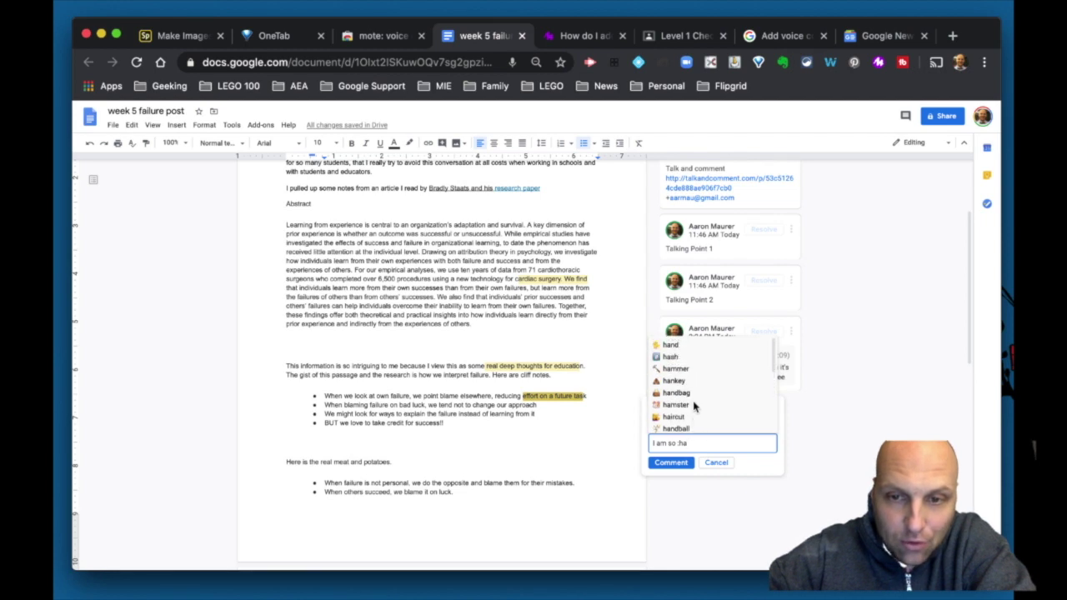
click(689, 346)
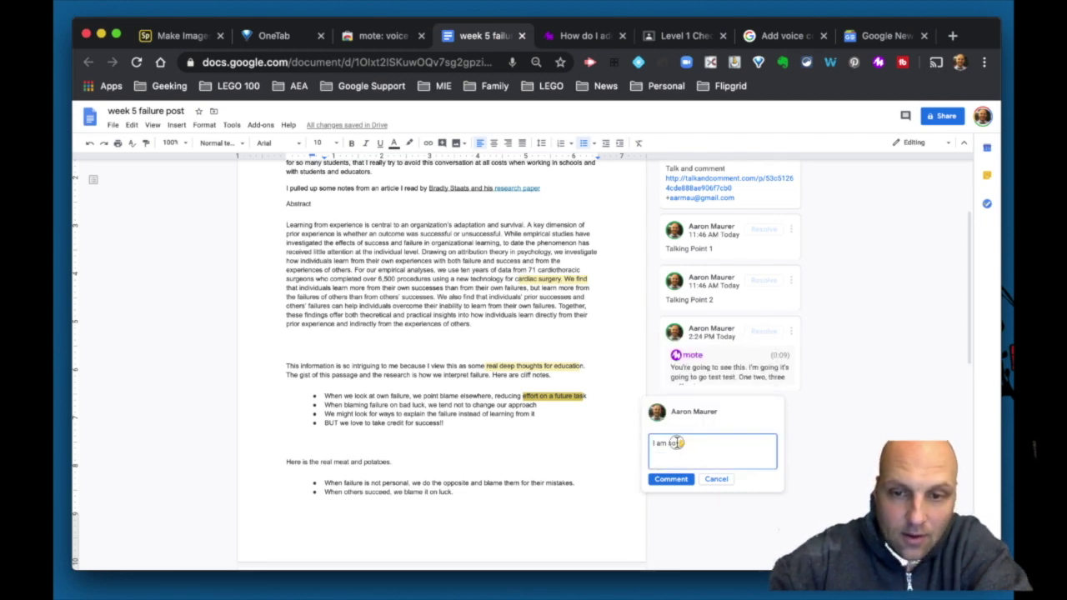
Step: Replace the comment's wording before the hand emoji with "Virtual high five!"
drag(677, 443, 647, 443)
text(Virtual)
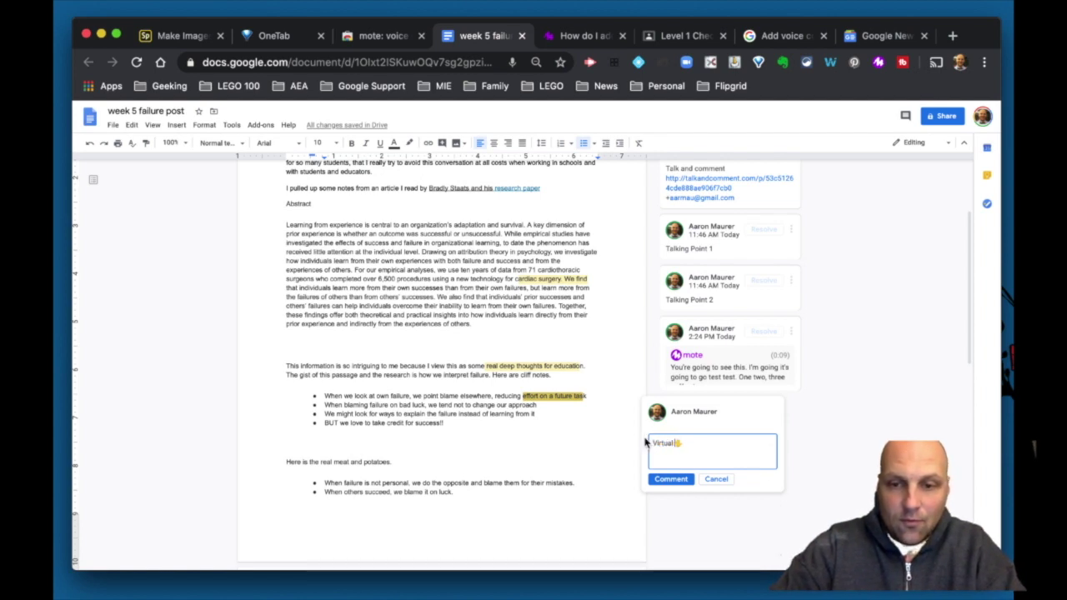
text( high five)
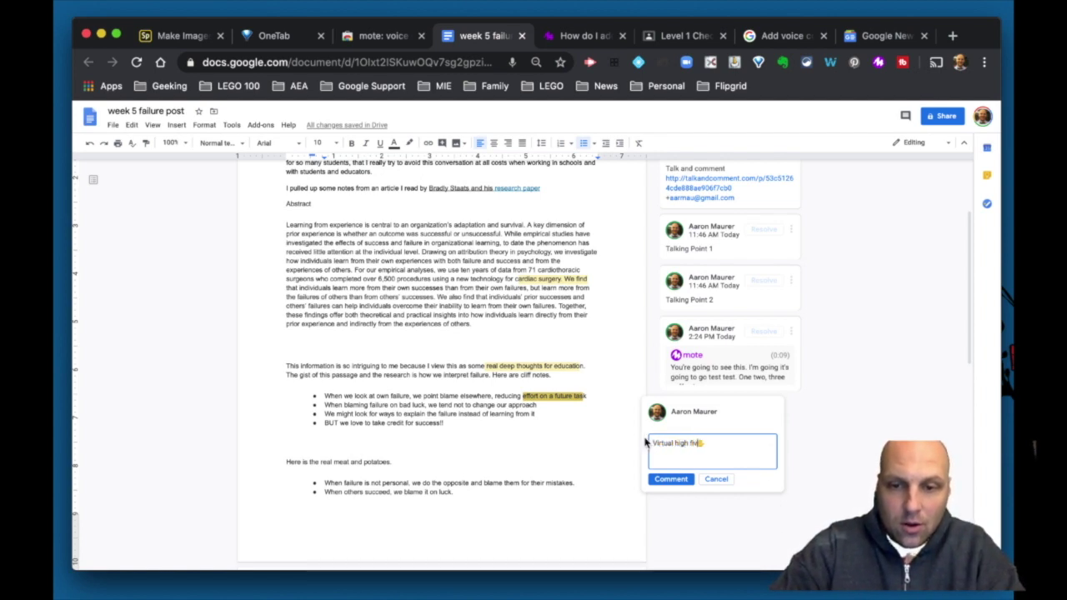
text(! 👋)
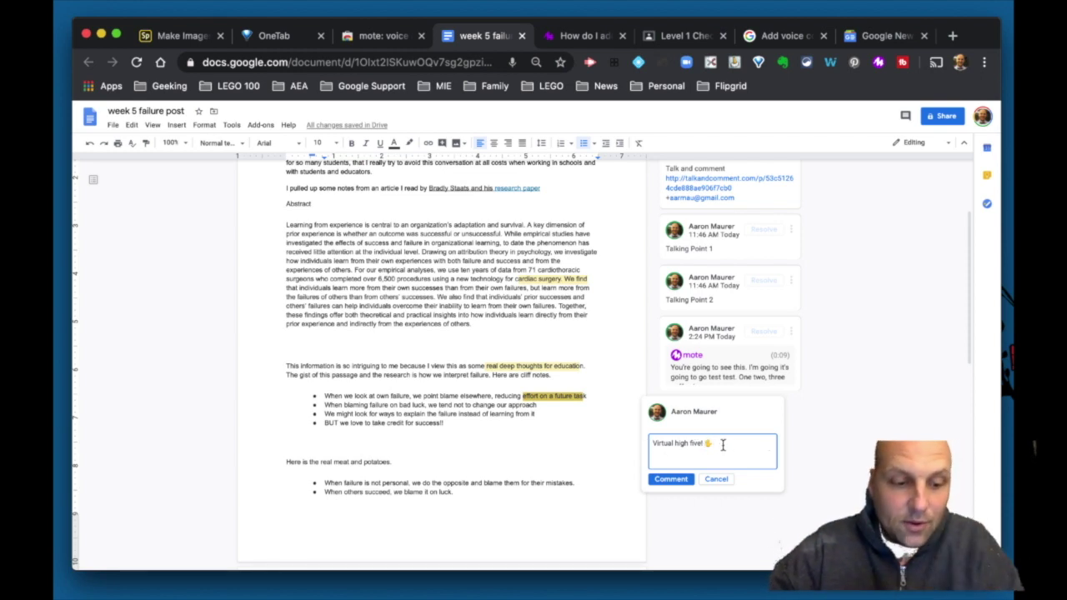
Step: Add the sauropod emoji on a new line of the comment using the ":sa" shortcode and post the comment
key(Return)
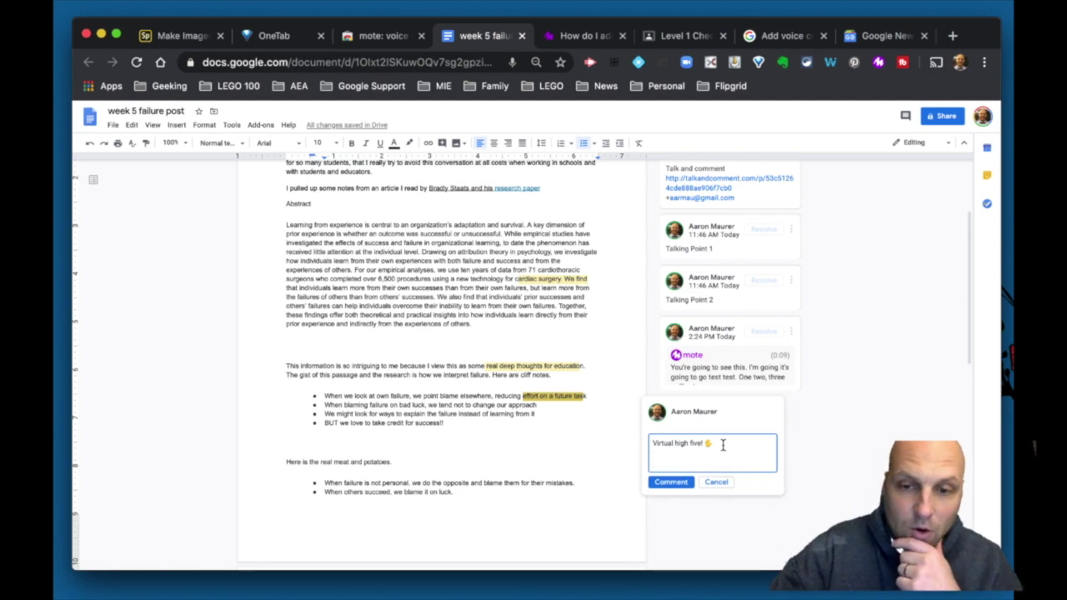
text(:sa)
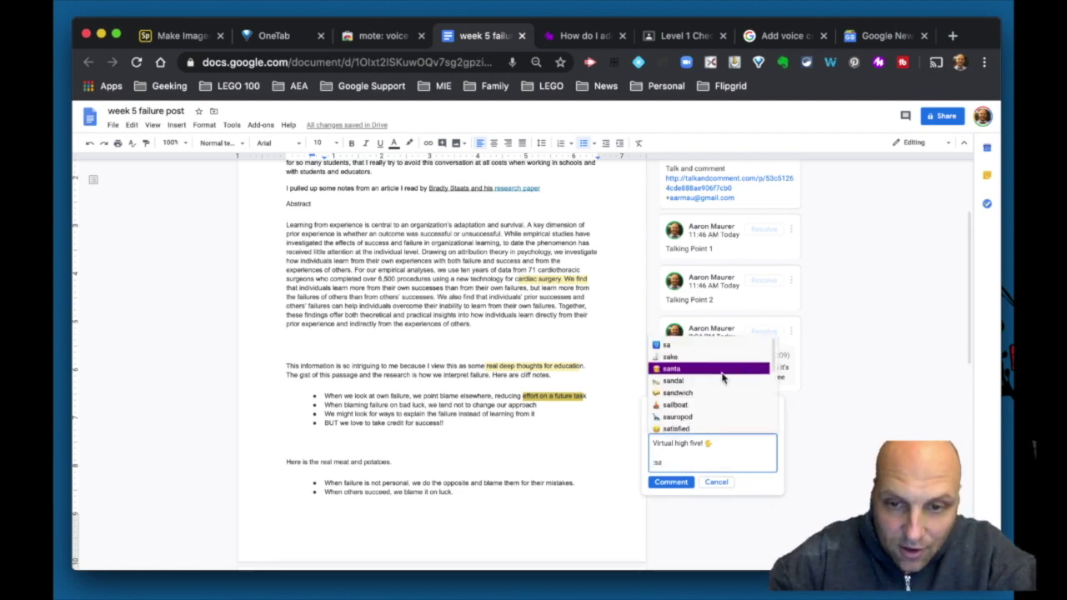
click(702, 418)
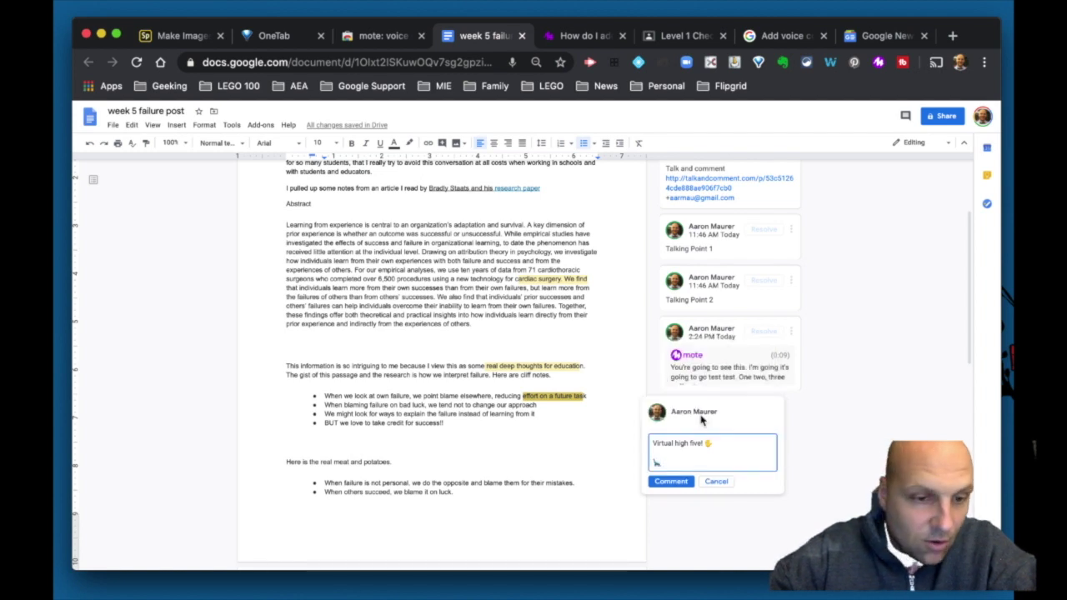
click(671, 481)
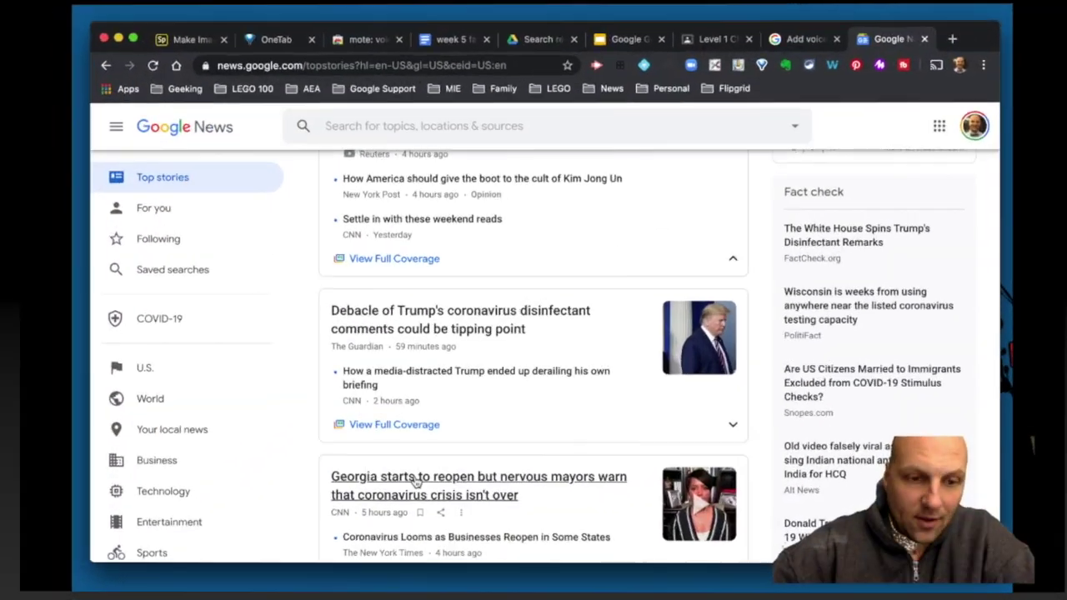
Step: Open the CNN story about Georgia starting to reopen from Google News, copy its web address and close the article
click(409, 485)
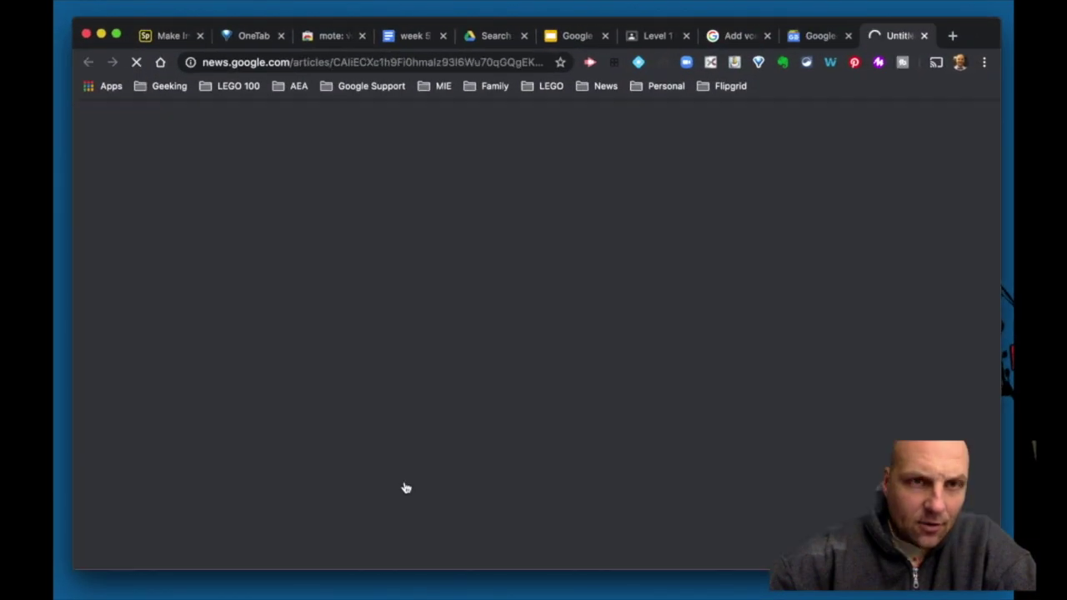
click(399, 67)
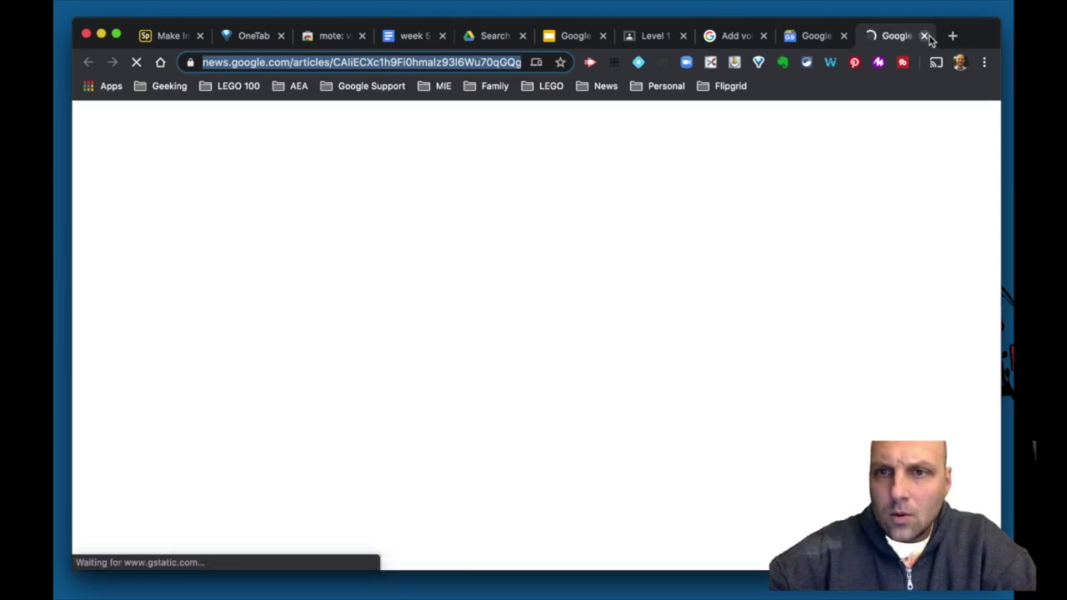
click(925, 35)
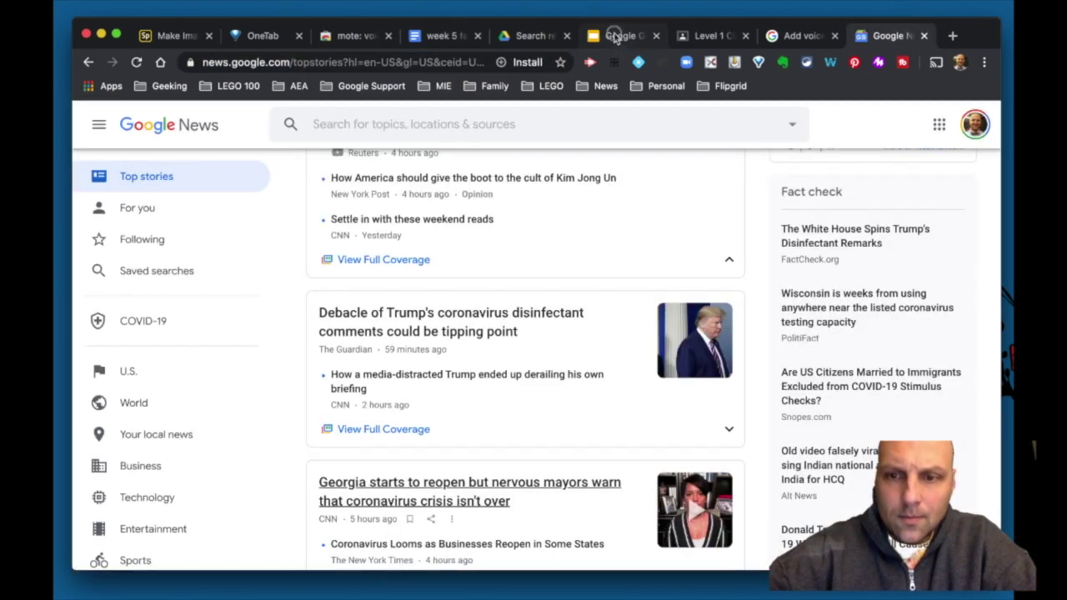
Step: Switch to the Google Slides presentation and post the copied news article link as a comment on slide 2's Q key image
click(617, 36)
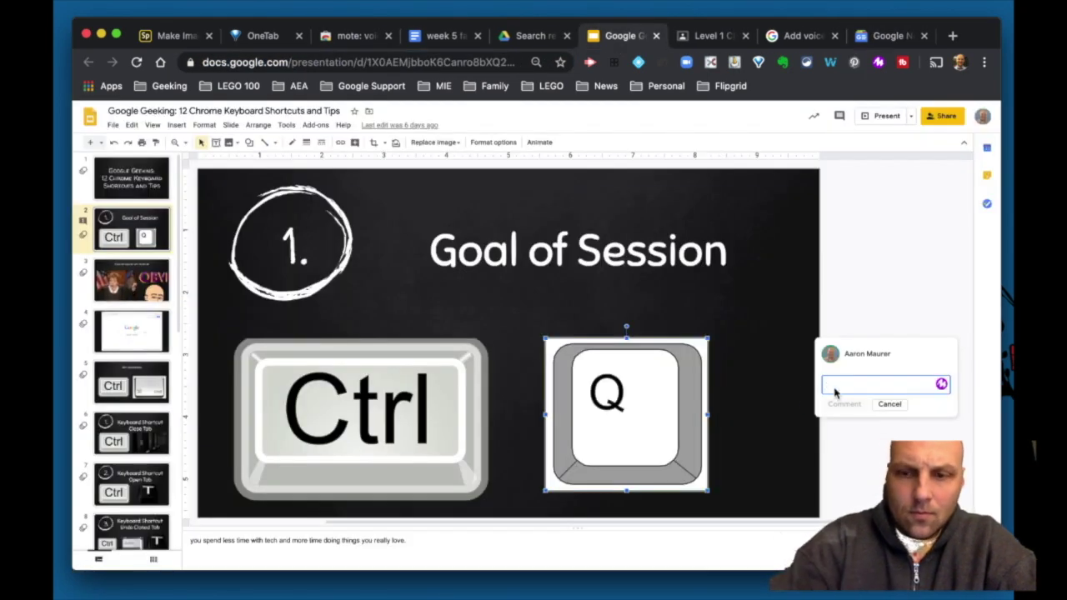
text(https://news.google.com/articles/CAIiEBsz1h9FI0hmatz93l6Wu70qGQgEKhAIACoHCAowocv1CjCSptoCMJrUpgU?hl=en-US&gl=US&ceid=US%3Aen)
key(Return)
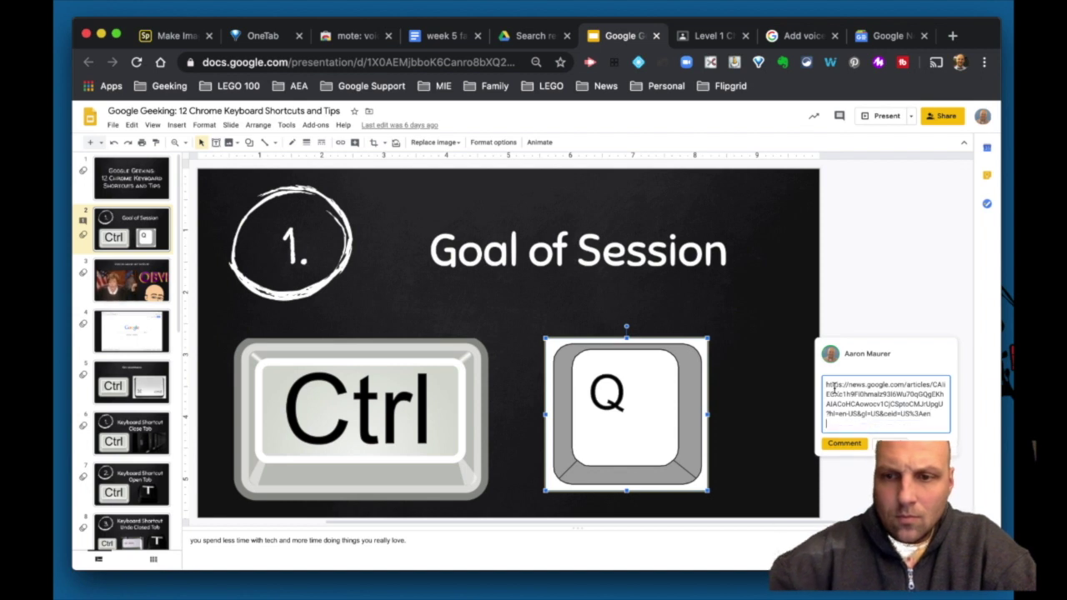
click(845, 444)
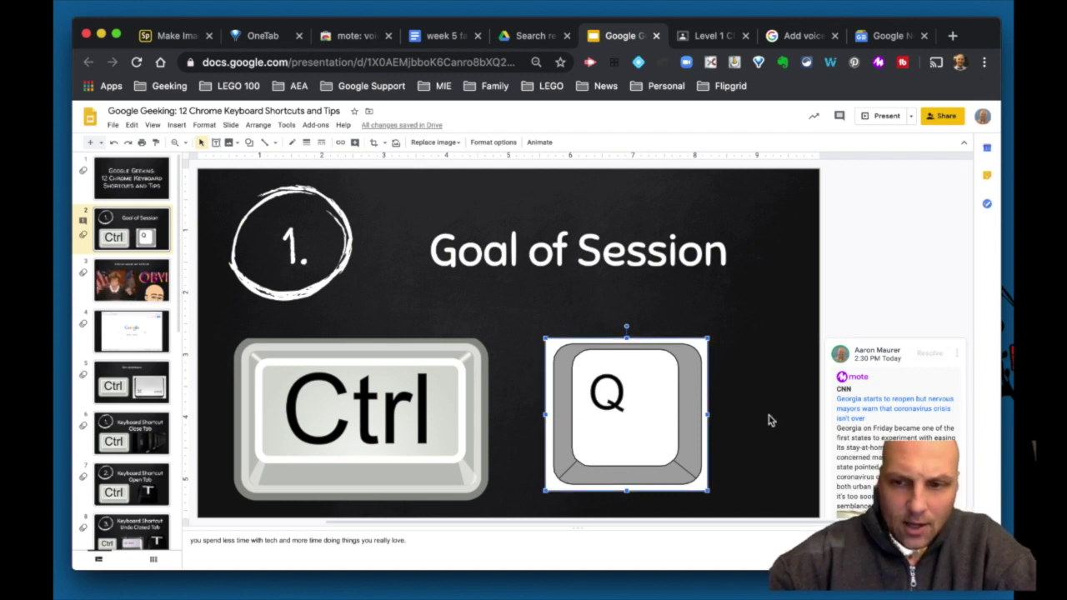
key(Down)
key(Down)
key(Down)
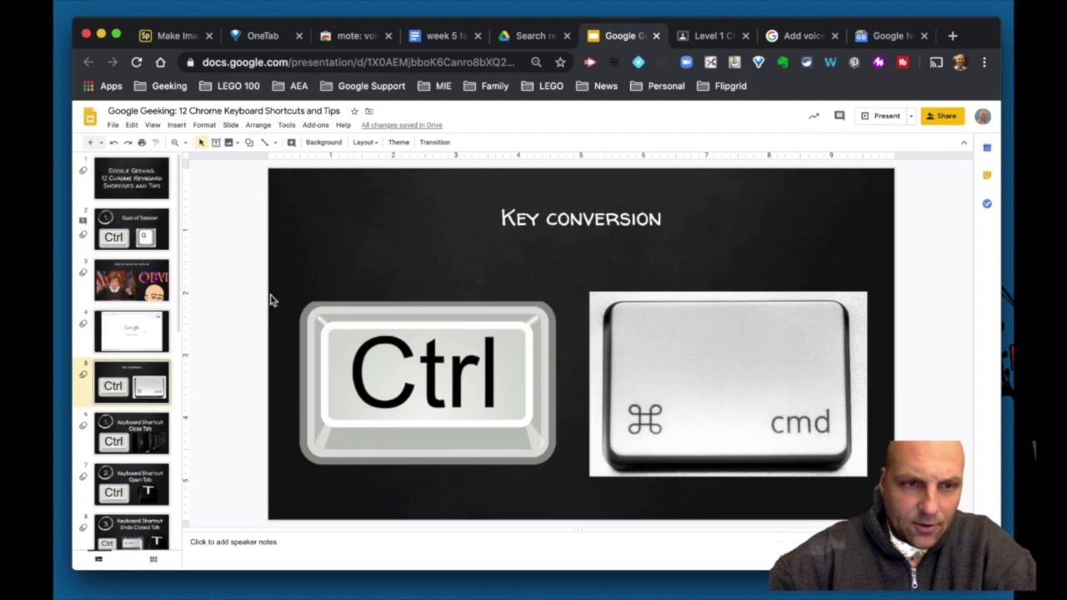
click(144, 241)
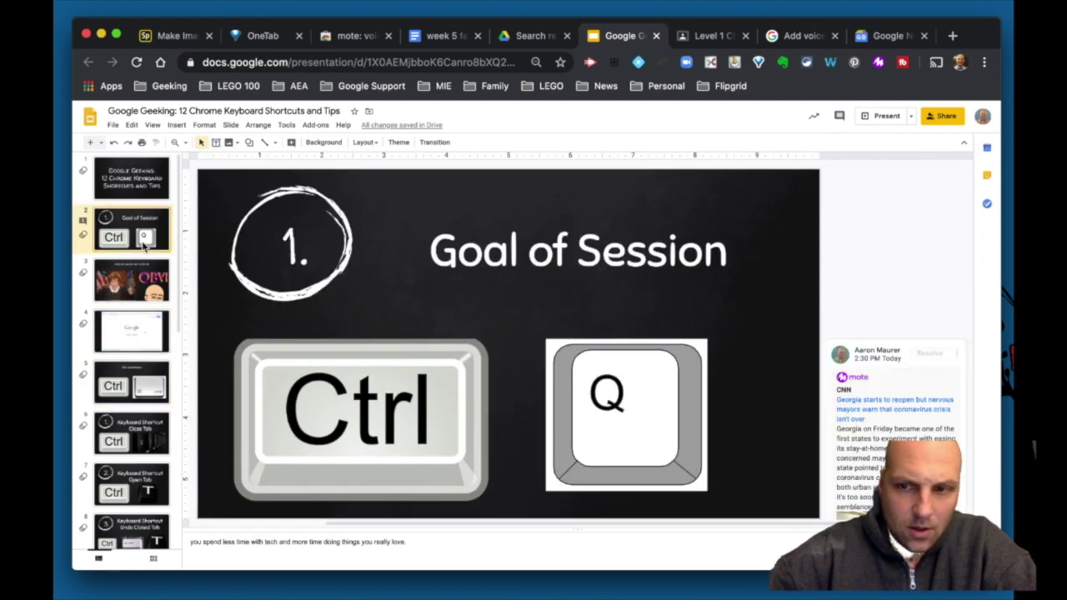